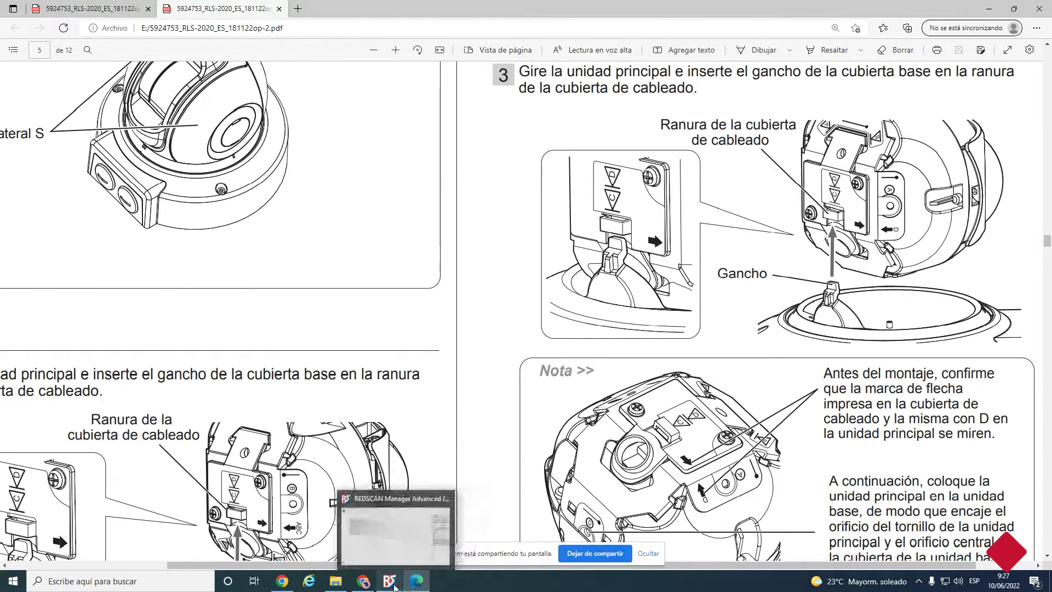
Step: Switch to Google Chrome and load the sensor's web page at 192.168.0.126
mouse_move(391, 588)
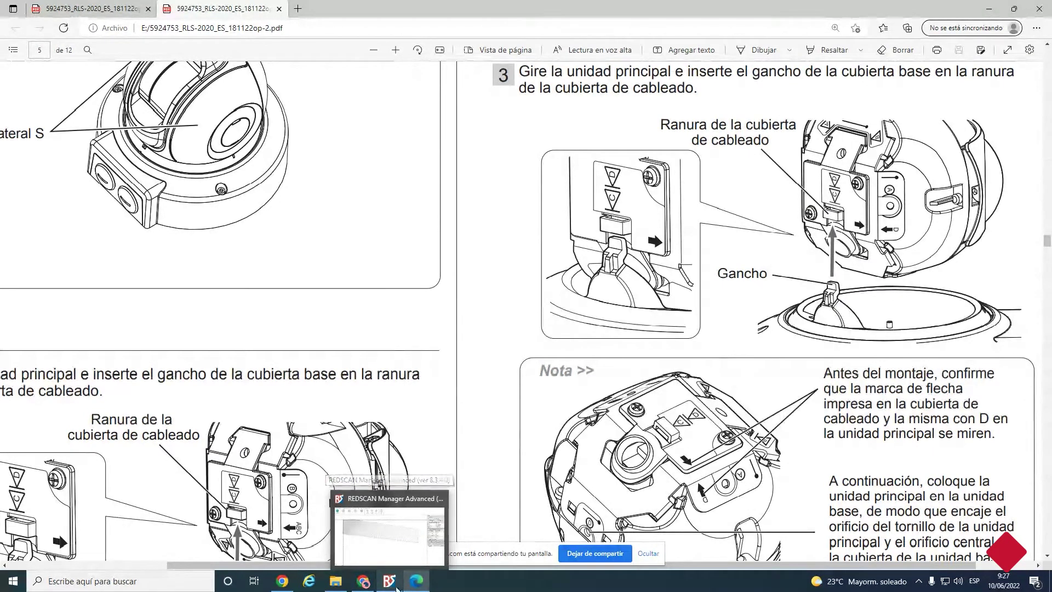
click(194, 584)
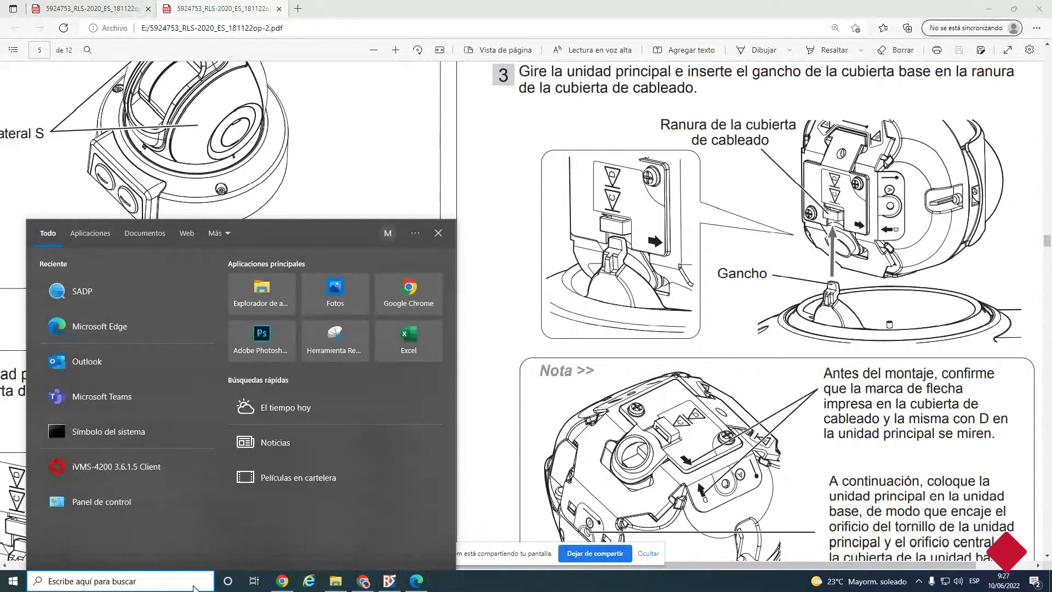
click(363, 581)
drag(197, 75, 92, 68)
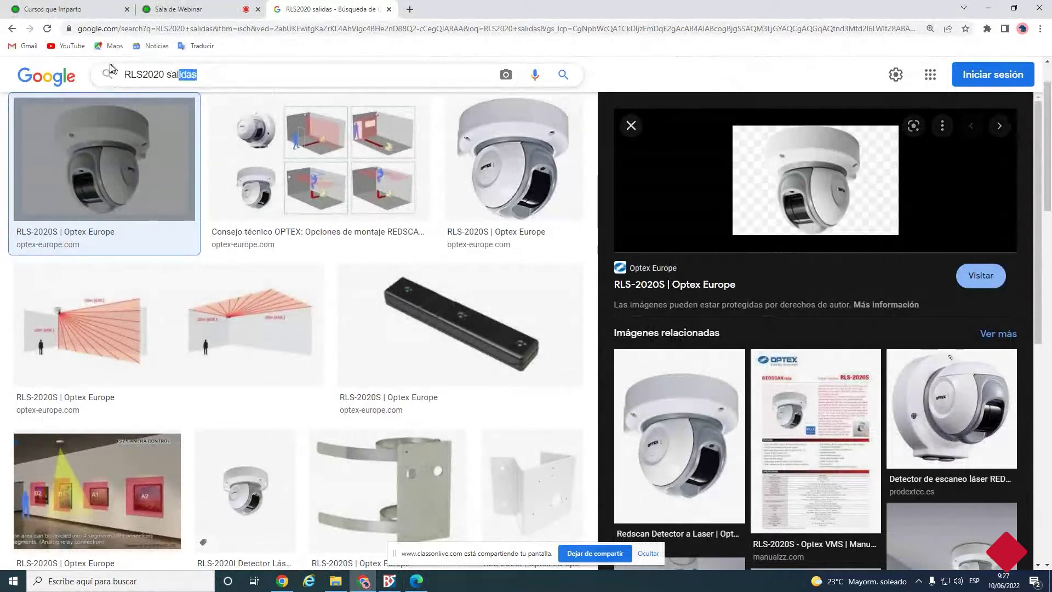
click(145, 28)
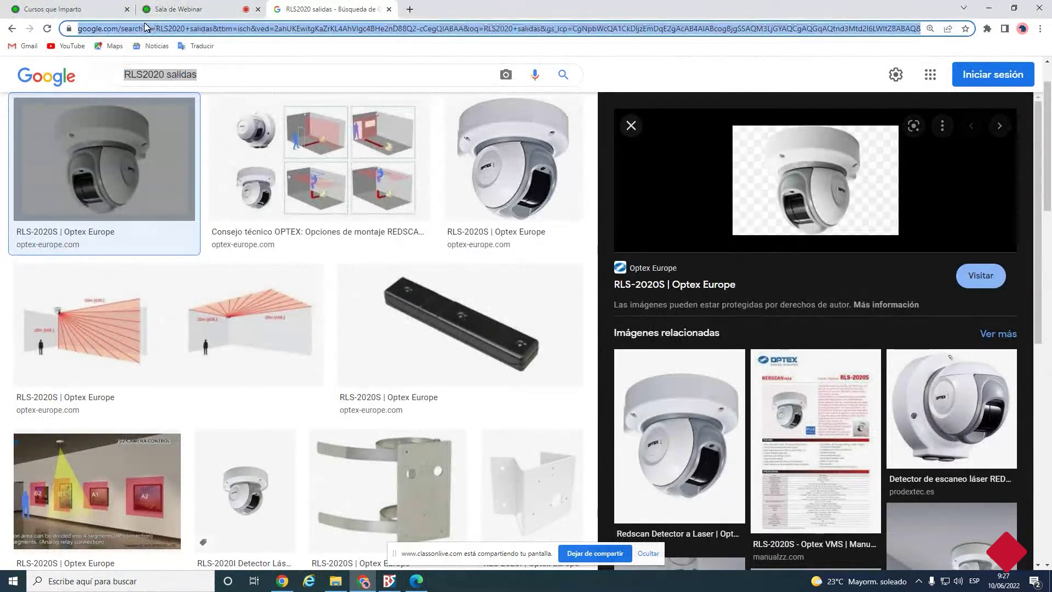
text(192.168.)
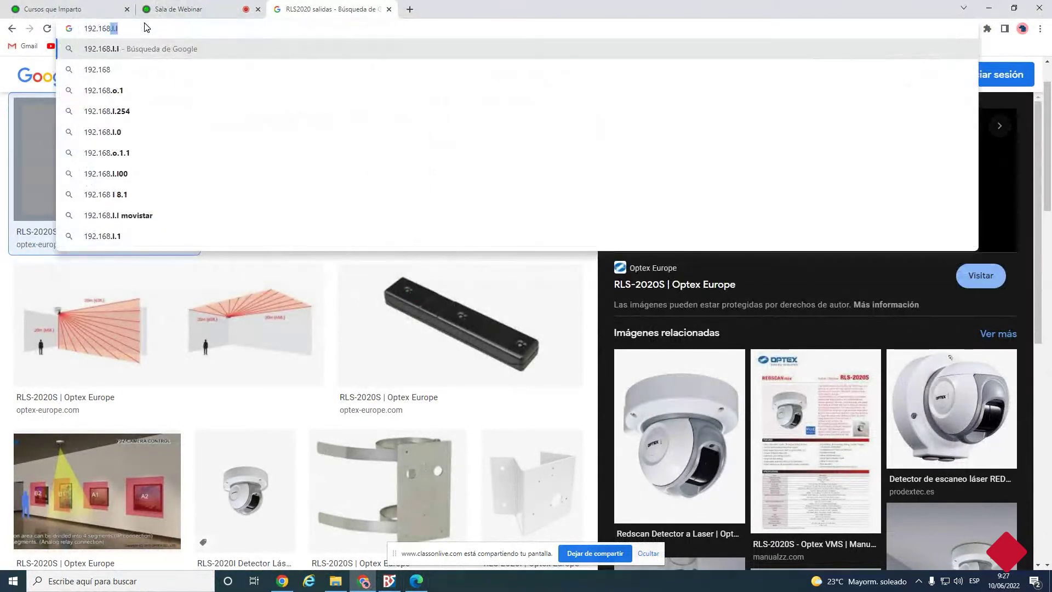
text(1)
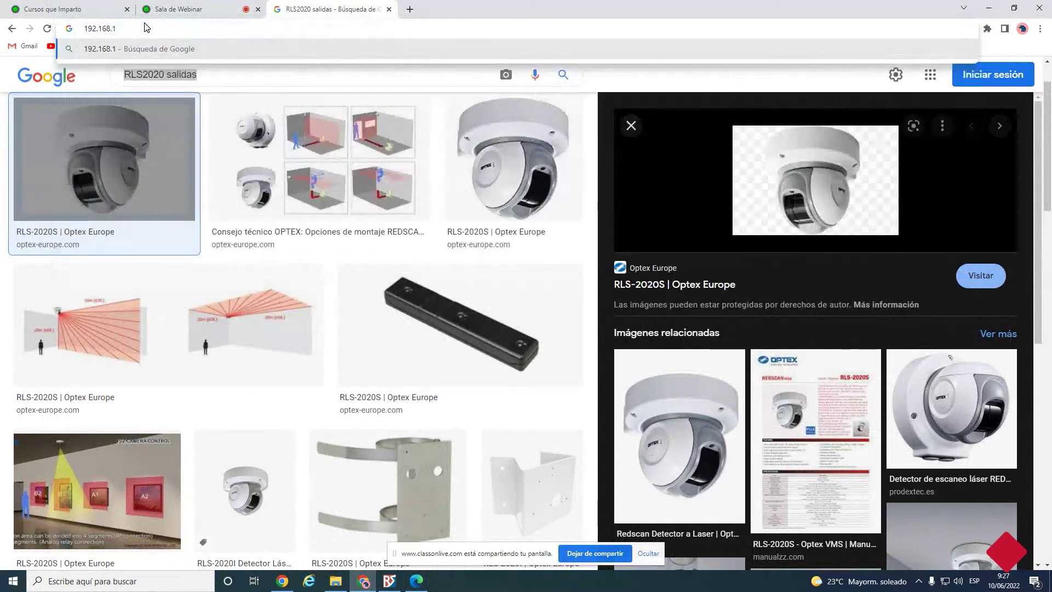
key(BackSpace)
text(0.1)
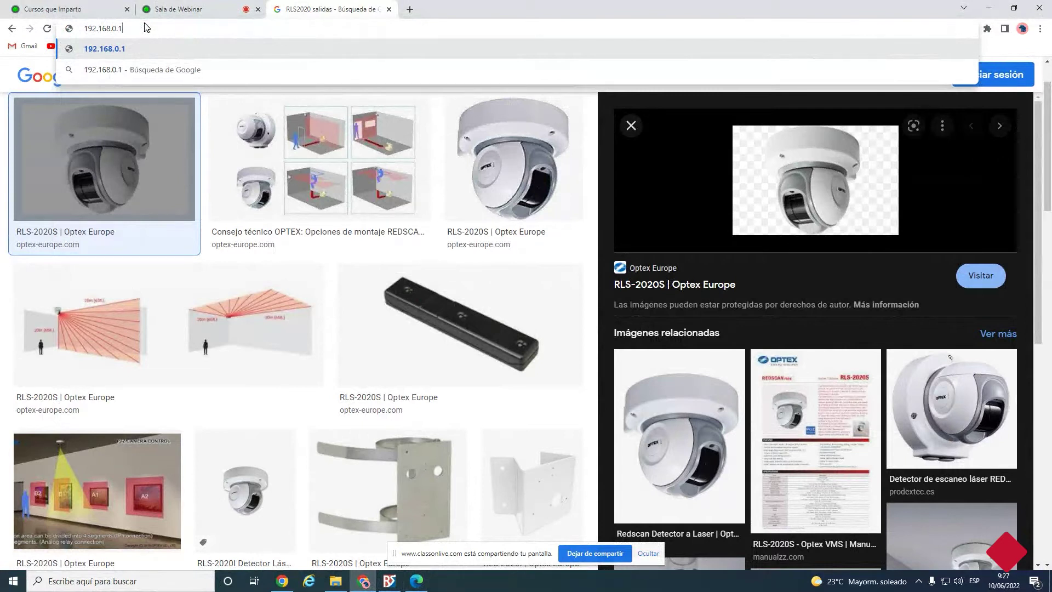
text(26)
key(Return)
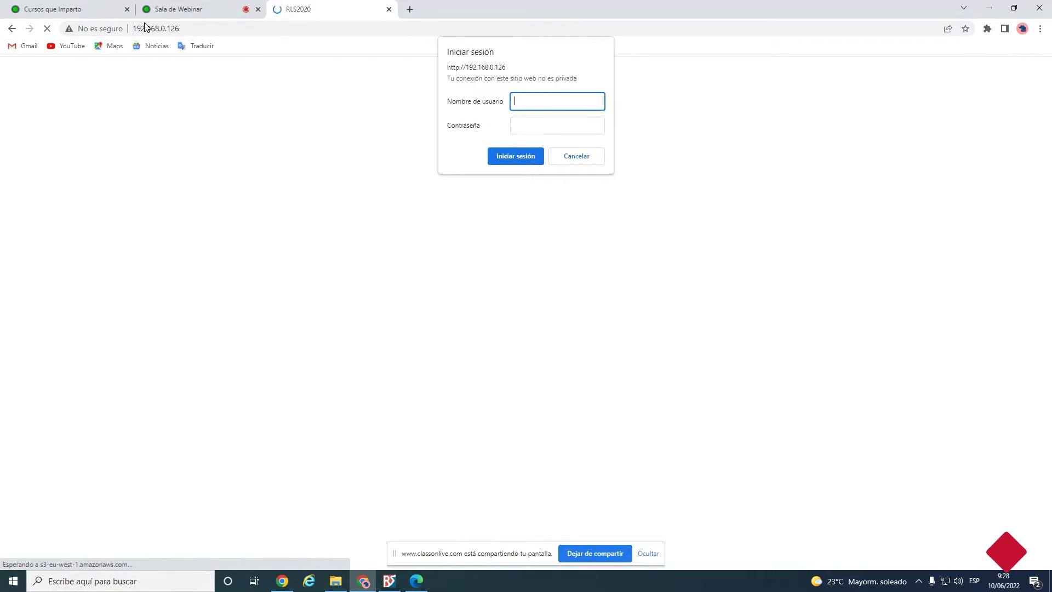
Step: Log in to the sensor's configuration page with the user name REDSCAN and the account password
text(REDSCAEN)
key(BackSpace)
key(BackSpace)
text(N)
key(Tab)
text(•••••)
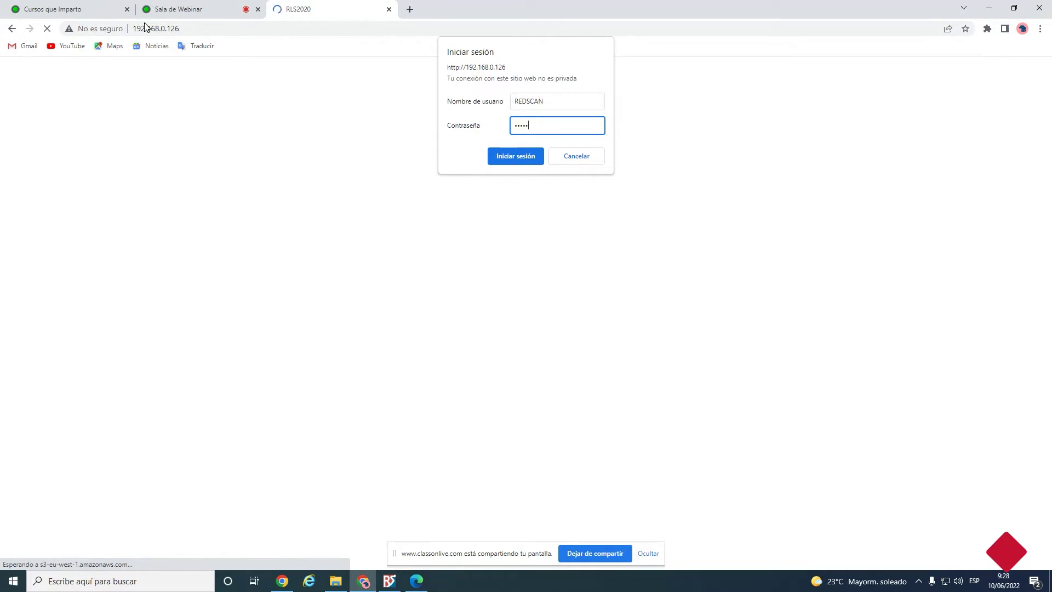
key(Return)
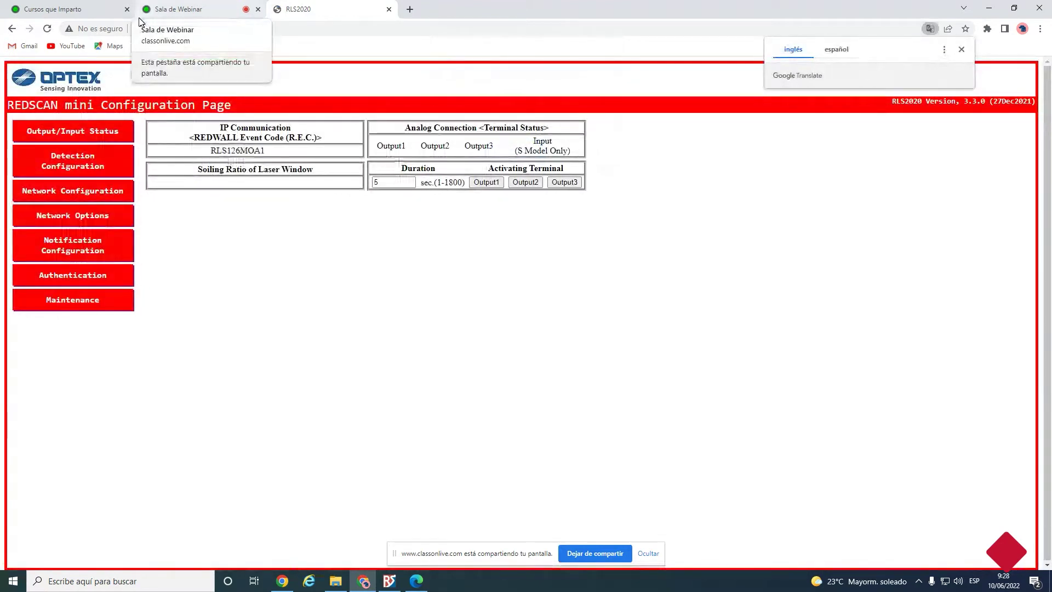
Step: Open the sensor's Maintenance page and dismiss the offer to save the password
click(674, 192)
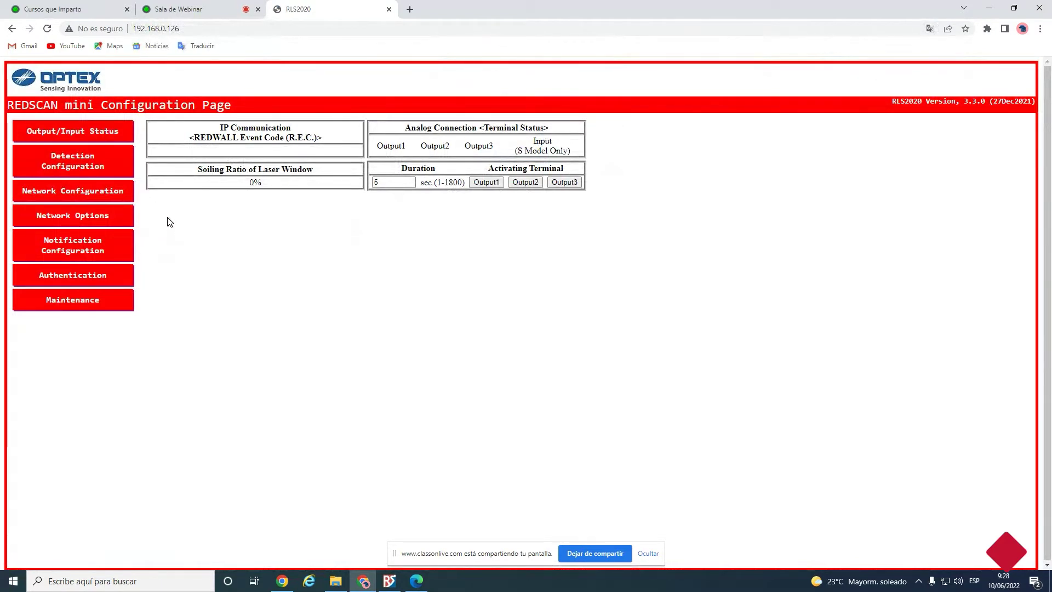
click(65, 306)
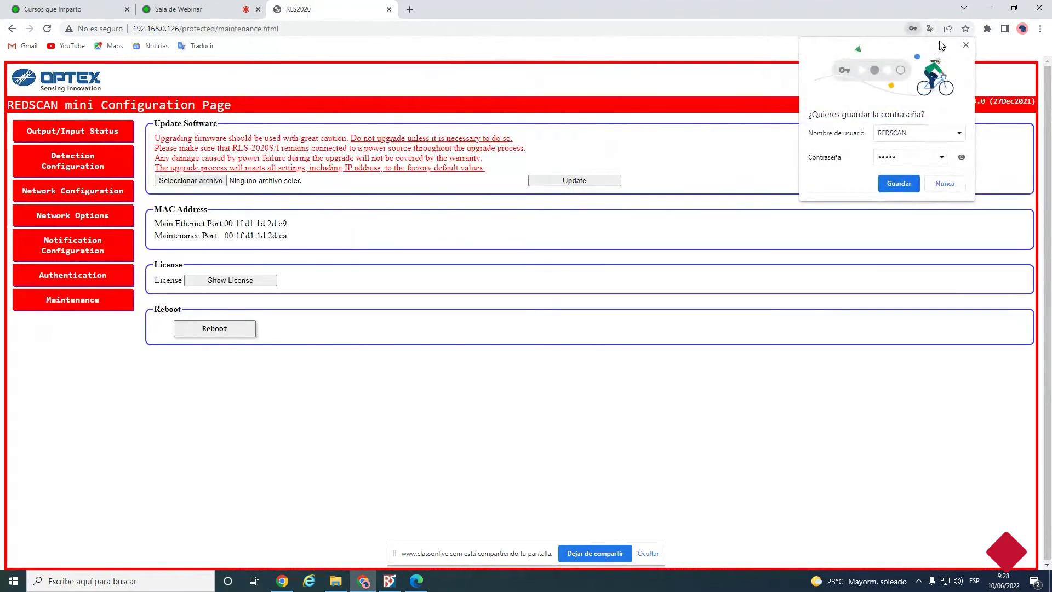
click(584, 145)
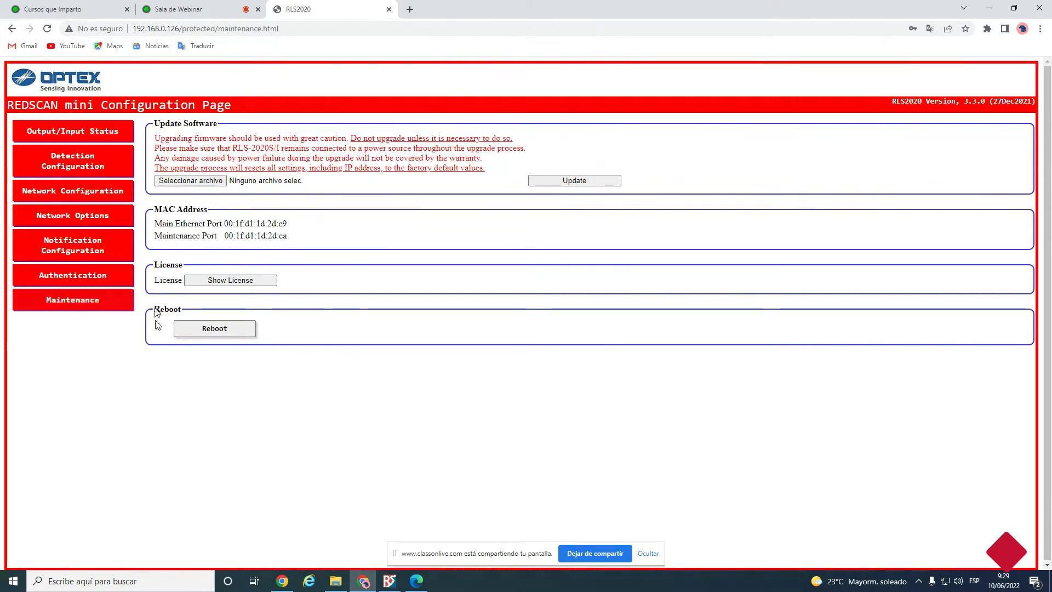
Step: Search Google for "optex" in a new browser tab and open the Optex Europe homepage
click(411, 6)
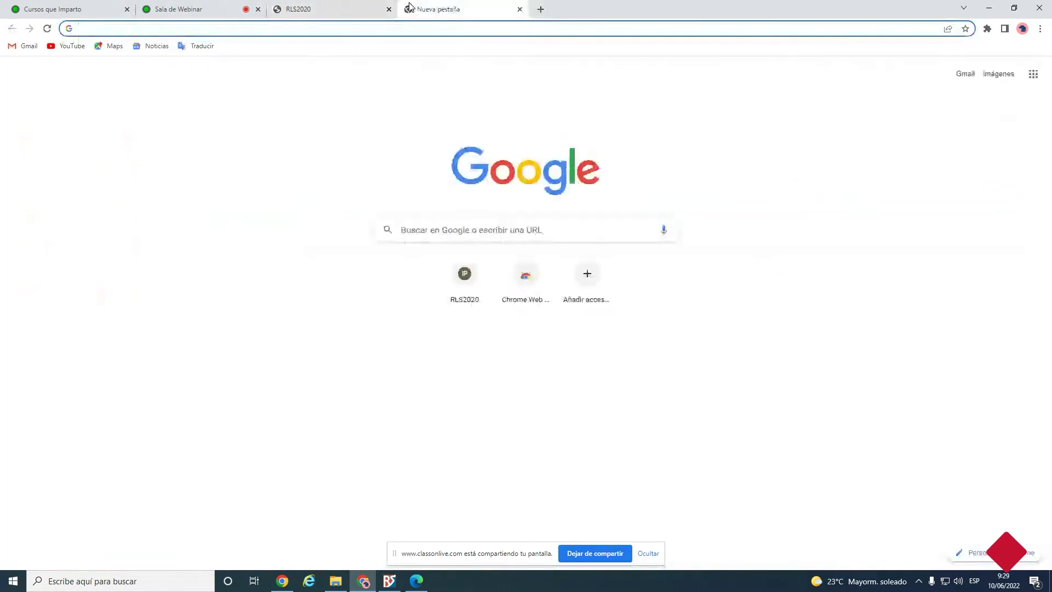
text(optex)
key(Return)
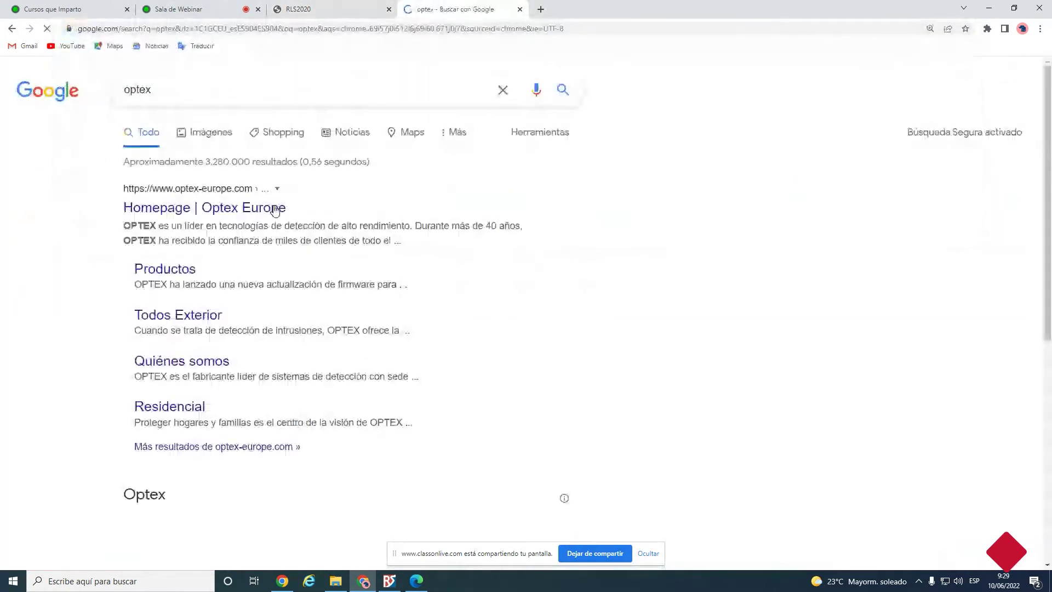
click(184, 207)
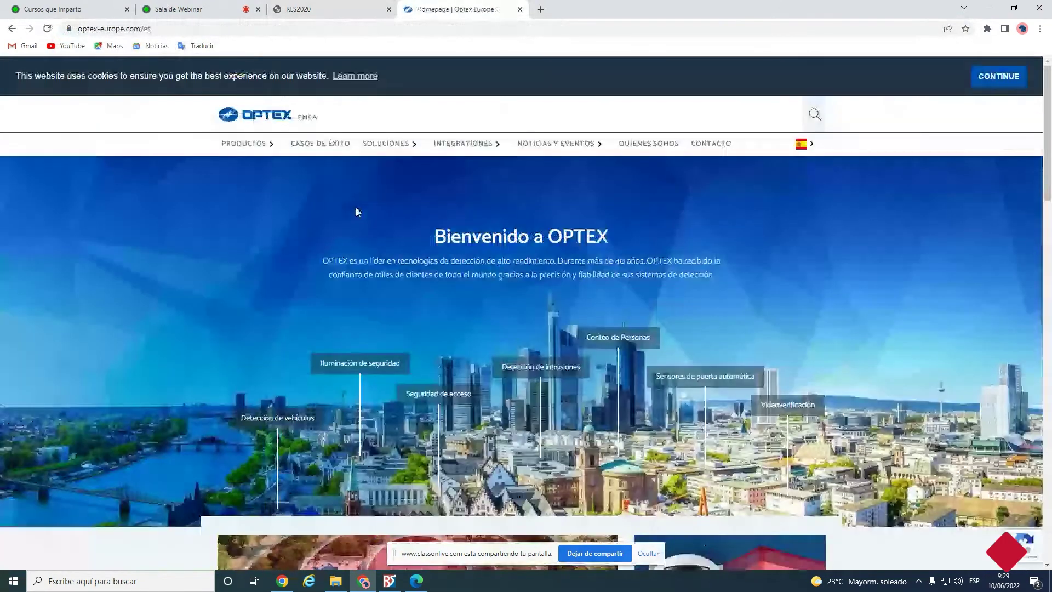
Step: Search the Optex site for "2020i" and open the RLS-2020I product page
click(252, 147)
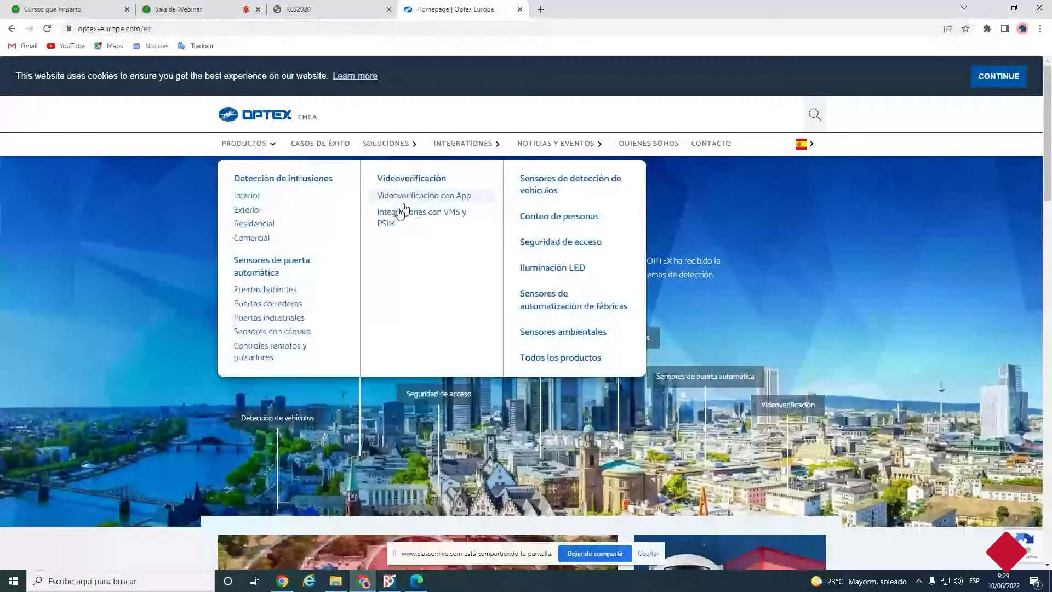
click(815, 115)
text(2020)
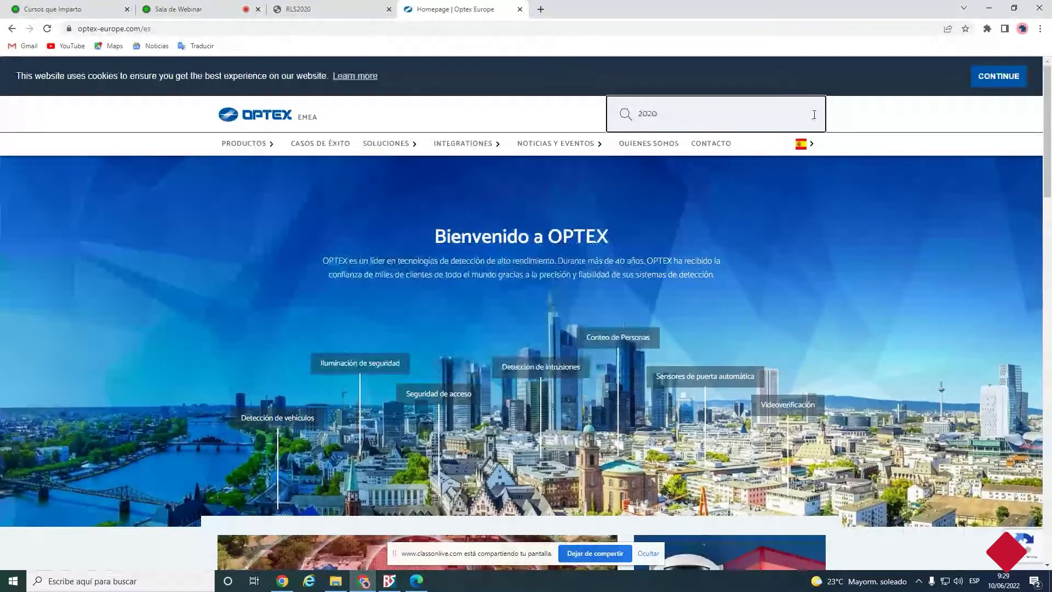
text(i)
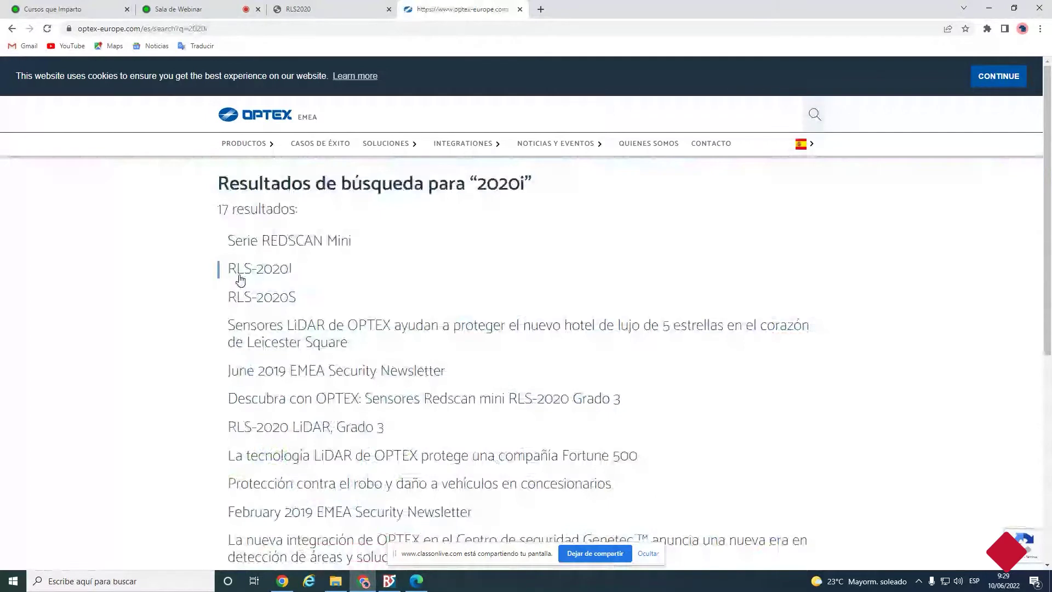
click(241, 280)
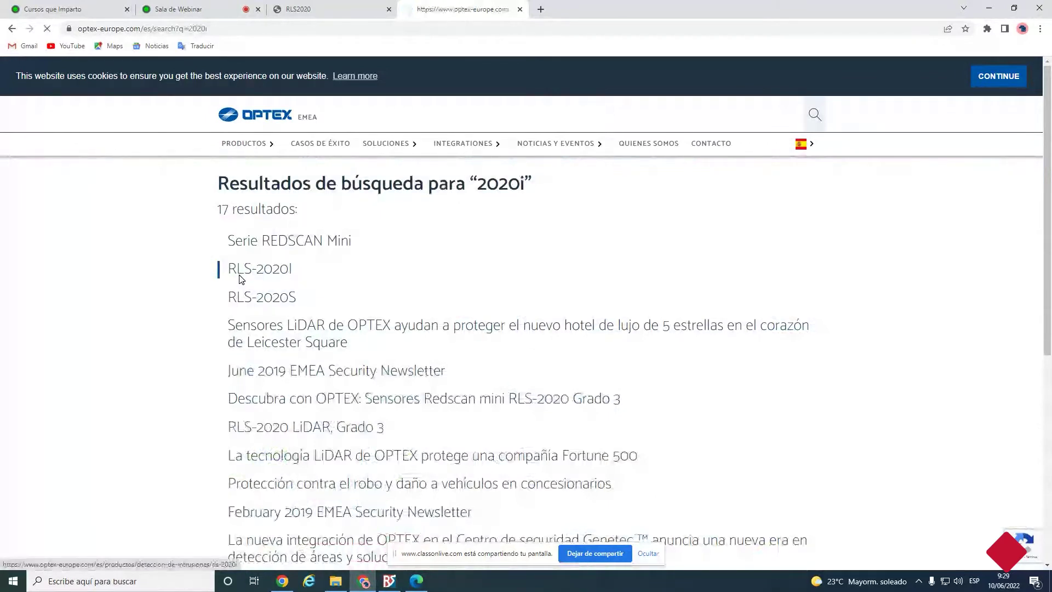
Step: Show the downloads of the RLS-2020I and look through the documents offered for the sensor
scroll(394, 347, down, 10)
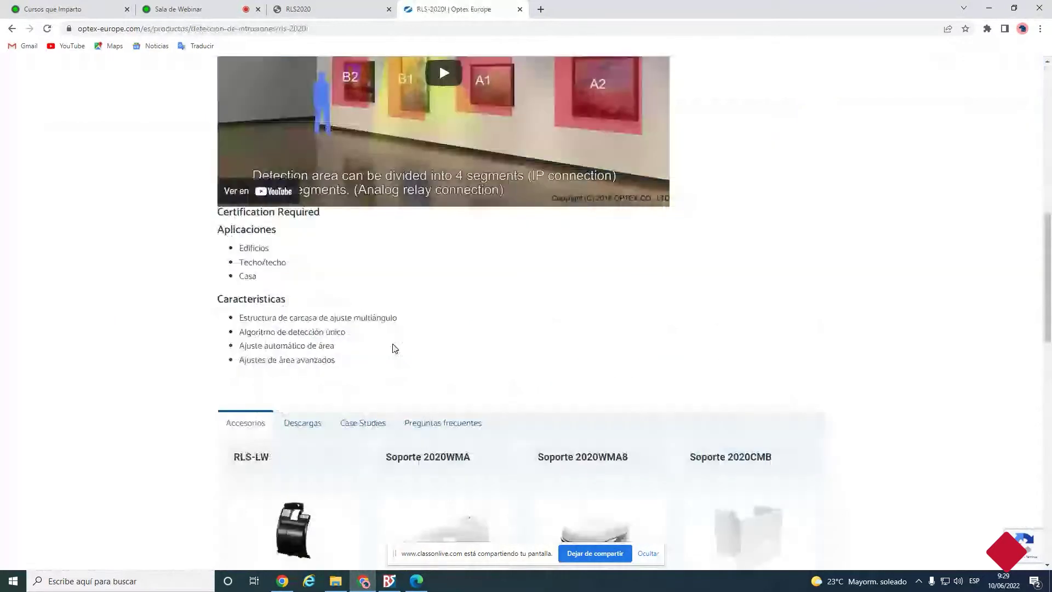
click(310, 426)
scroll(311, 426, down, 2)
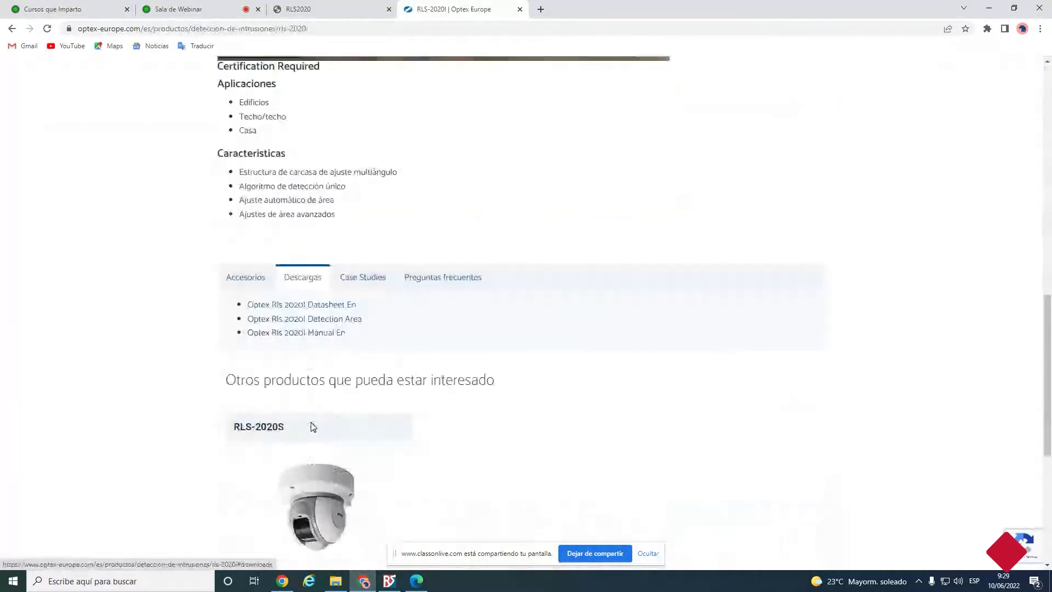
scroll(312, 426, down, 2)
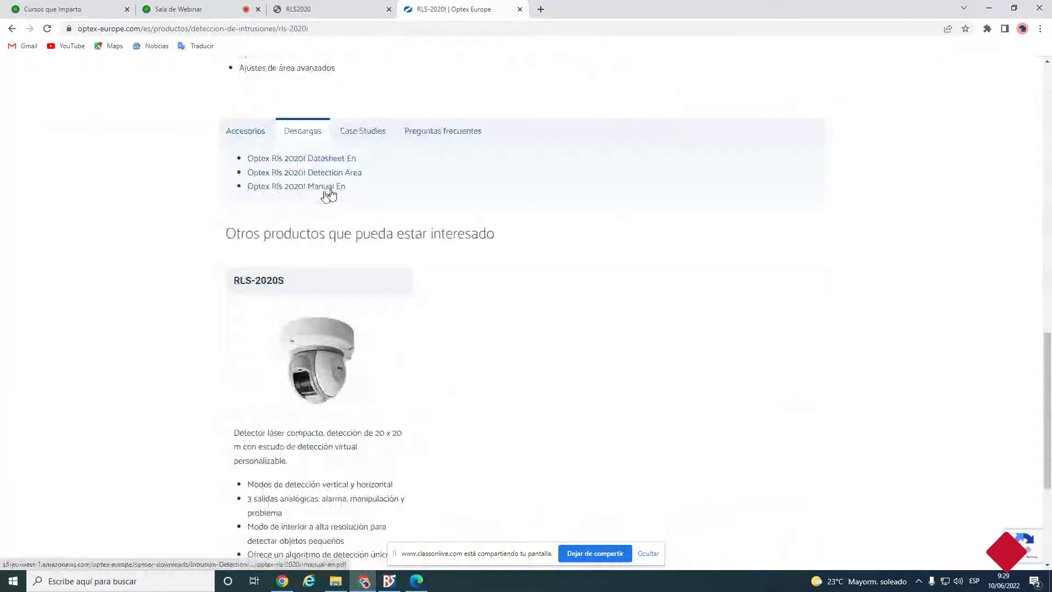
scroll(505, 323, down, 4)
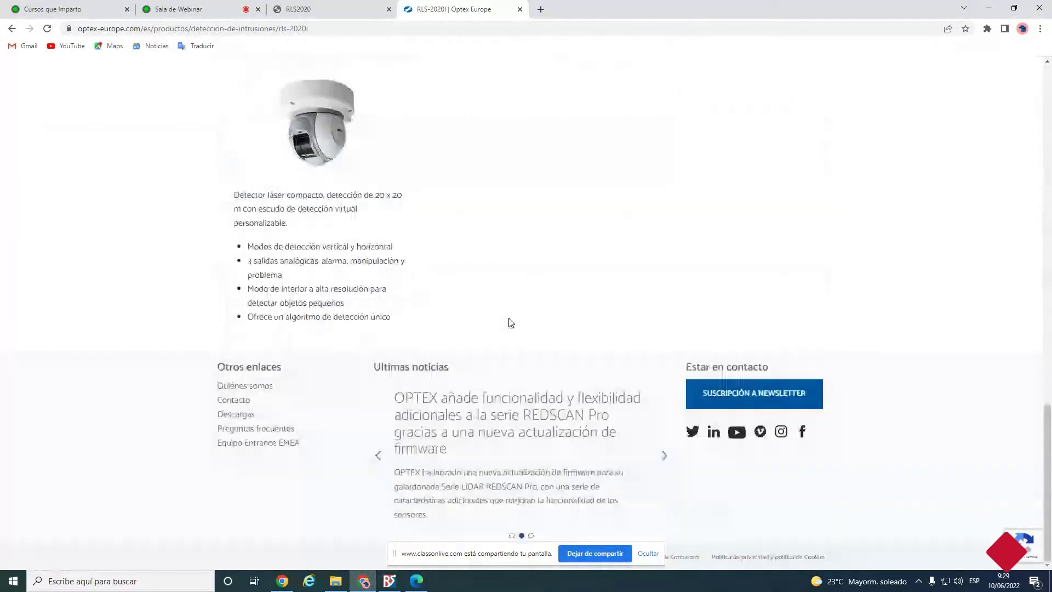
scroll(507, 326, up, 4)
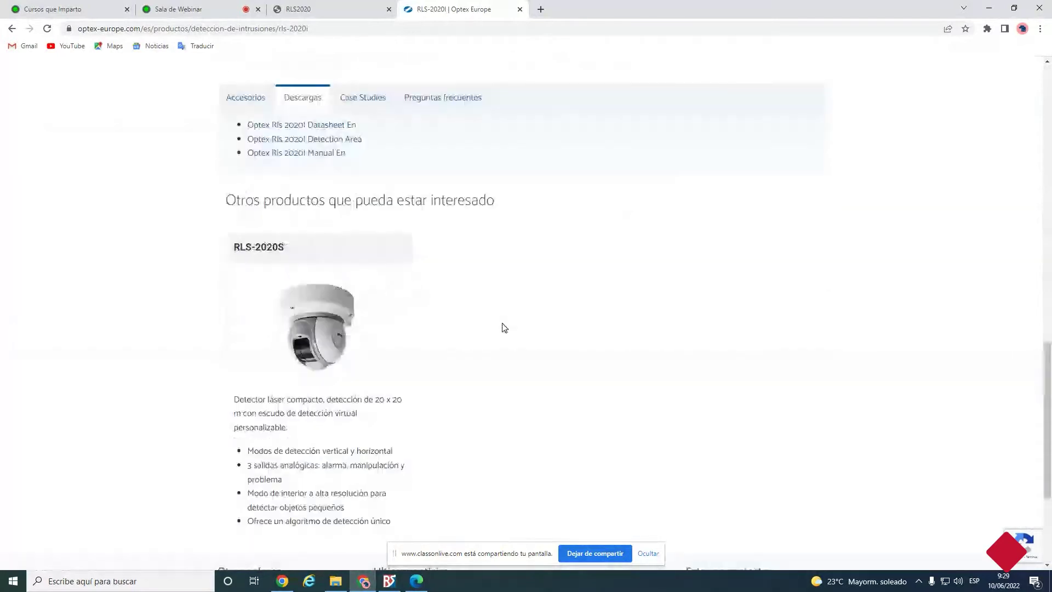
scroll(505, 328, up, 10)
scroll(504, 327, down, 7)
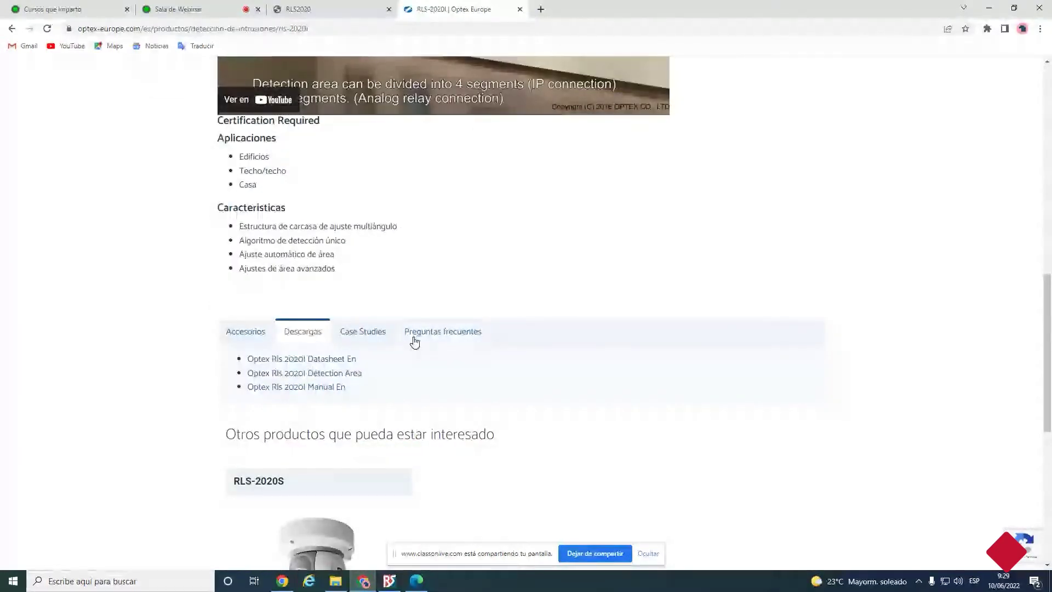
click(309, 377)
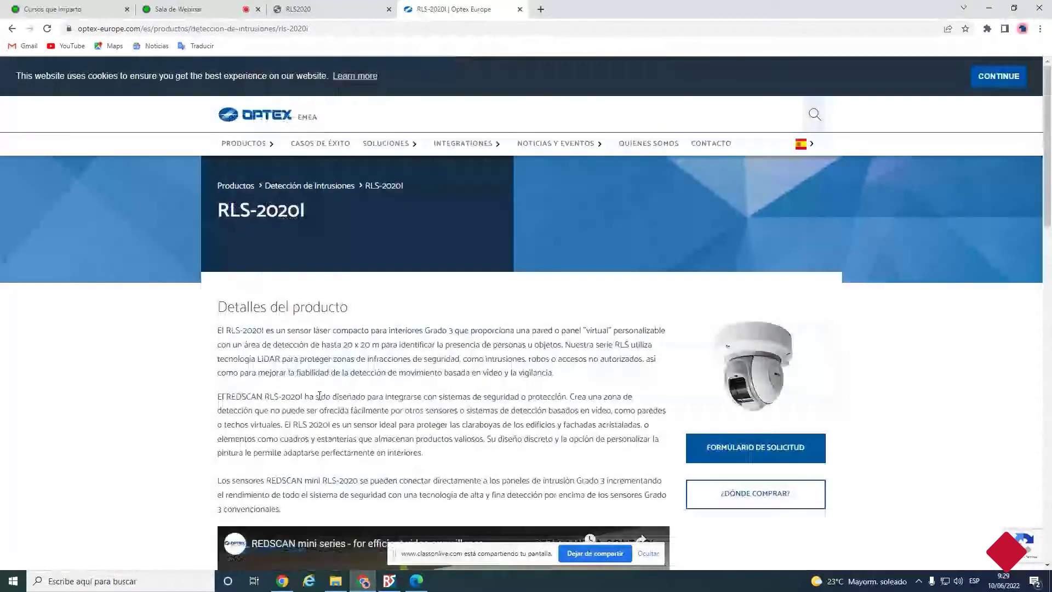
click(378, 149)
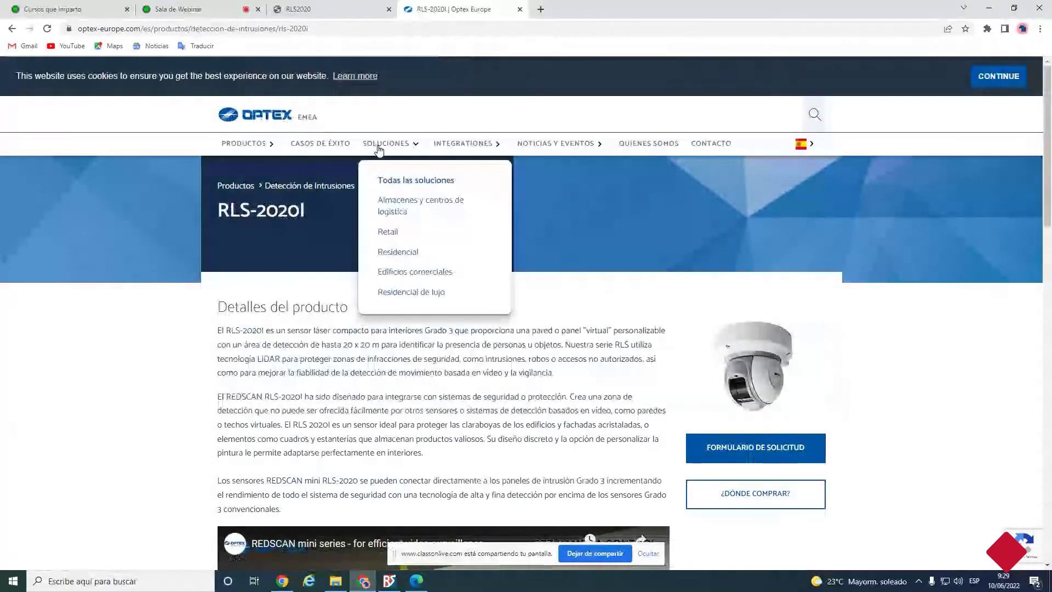
click(268, 148)
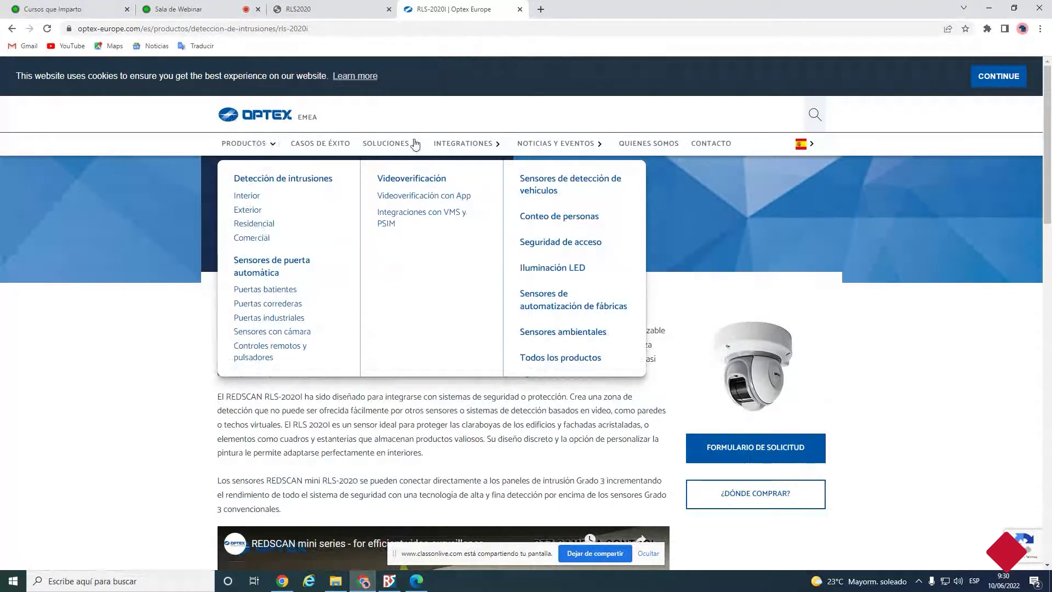
mouse_move(406, 147)
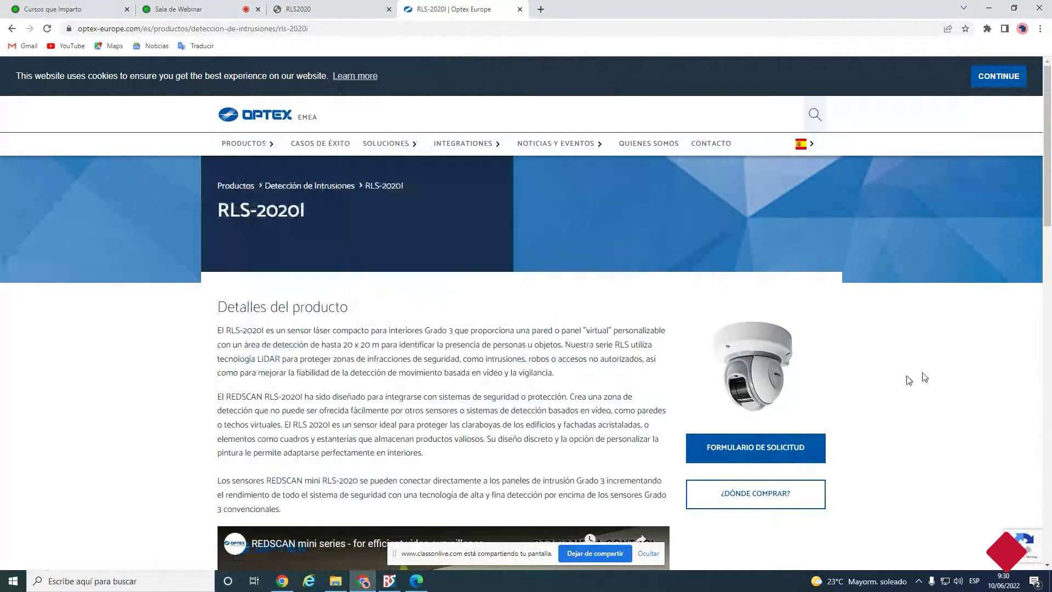
Step: Show the RLS-2020I accessories and look over the mounting brackets and replacement parts offered
scroll(673, 357, down, 1)
scroll(350, 229, down, 12)
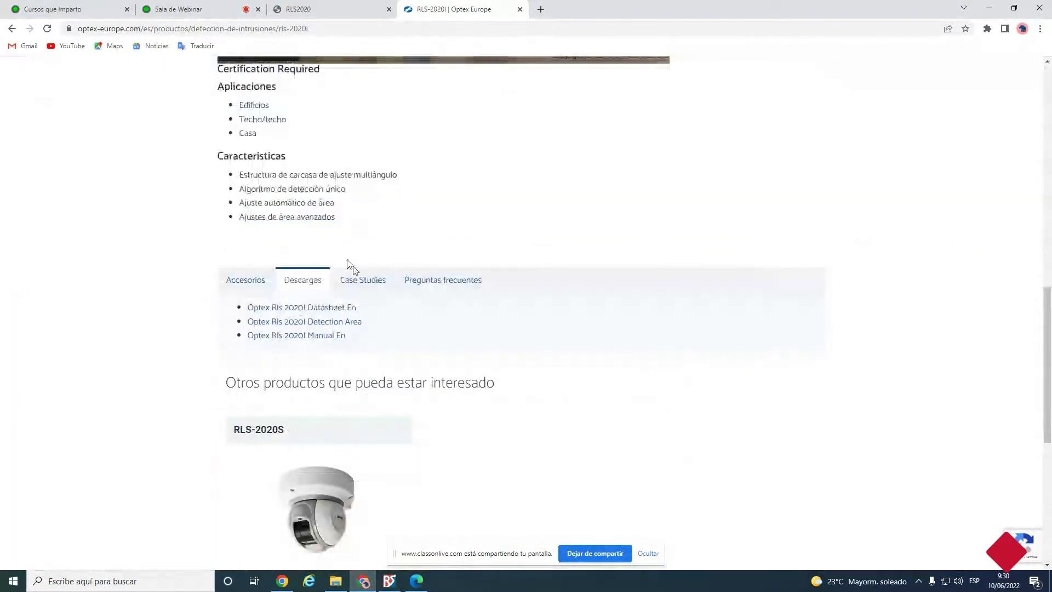
click(252, 282)
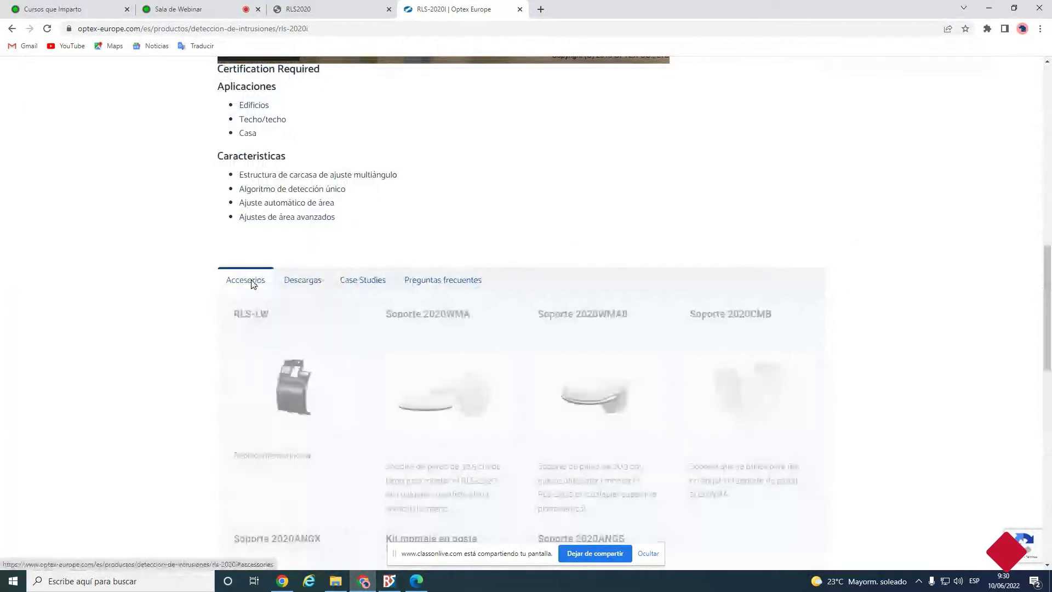
scroll(360, 305, down, 3)
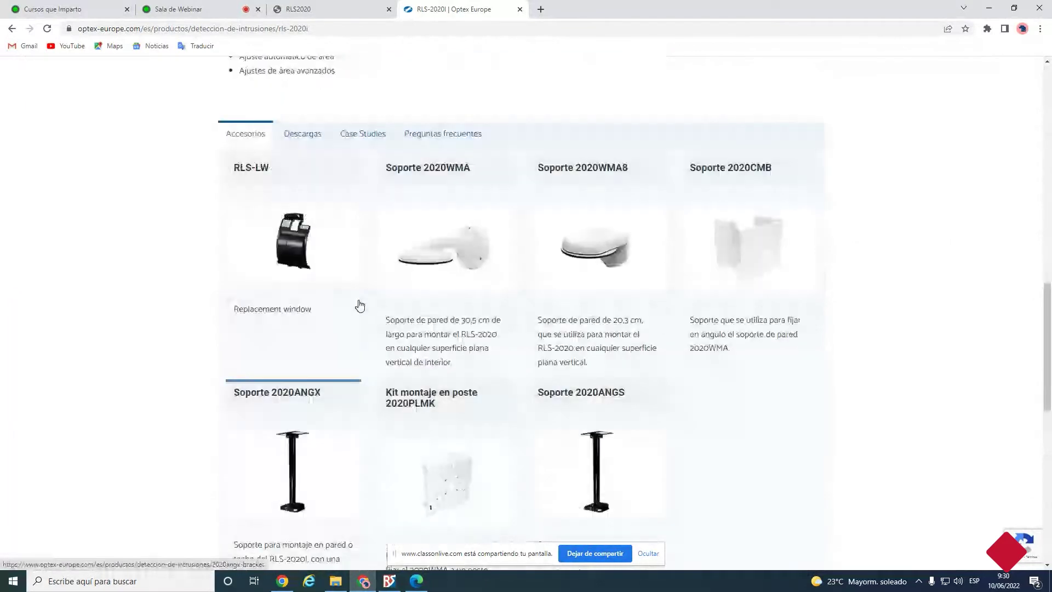
scroll(359, 306, up, 15)
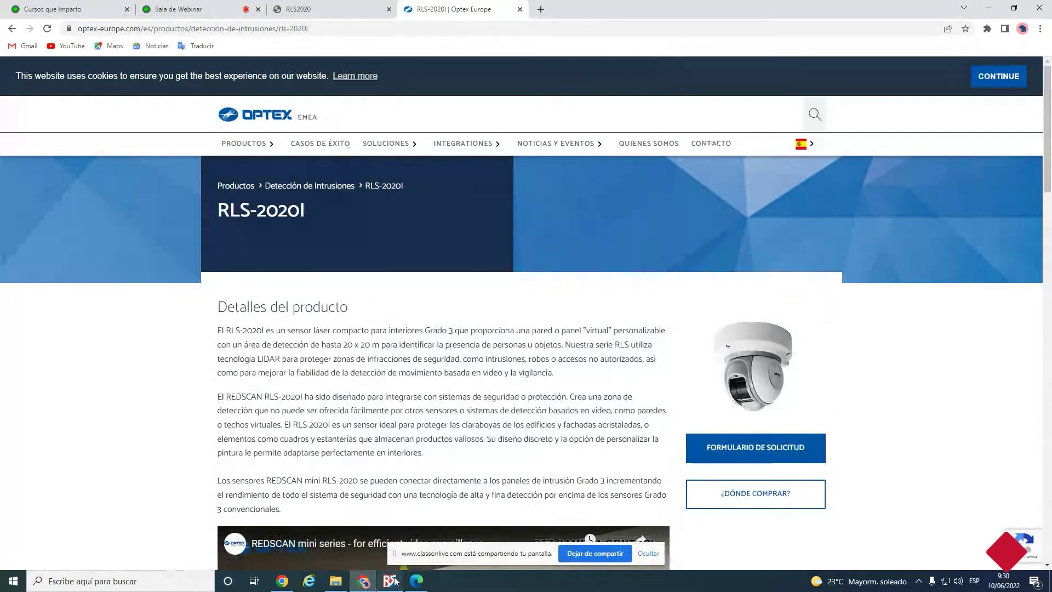
mouse_move(394, 581)
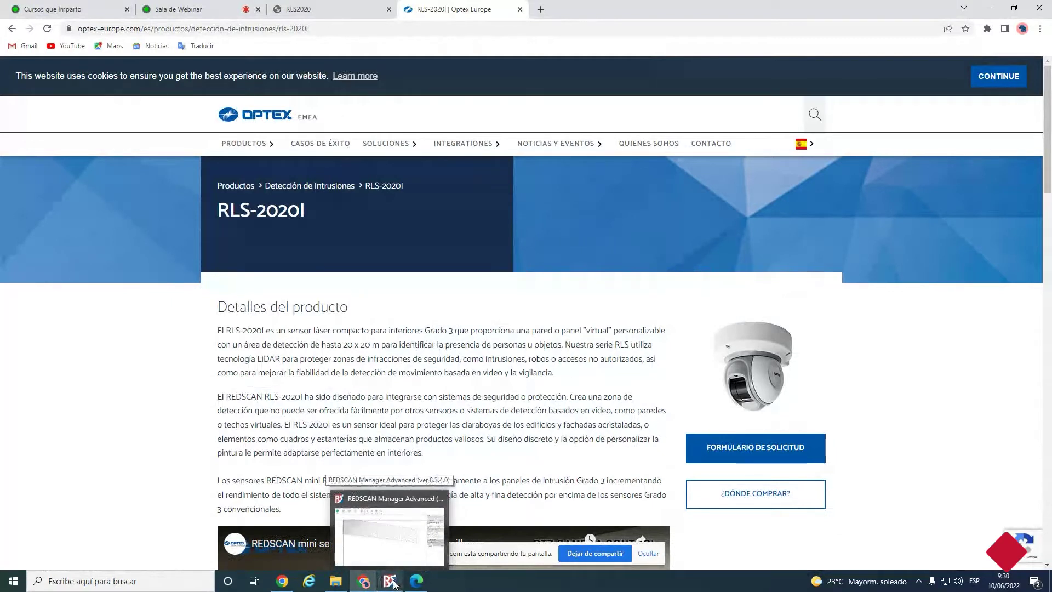
Step: Return to the RLS2020 web configuration page and review the network settings, including configuration type, IP address, default gateway and UDP destination port
click(416, 580)
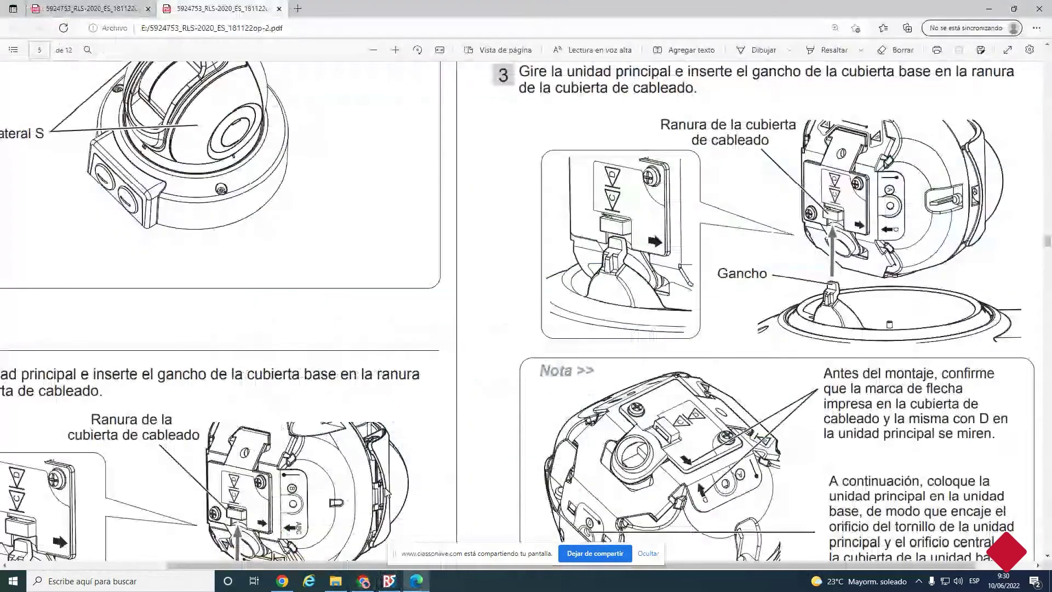
click(375, 584)
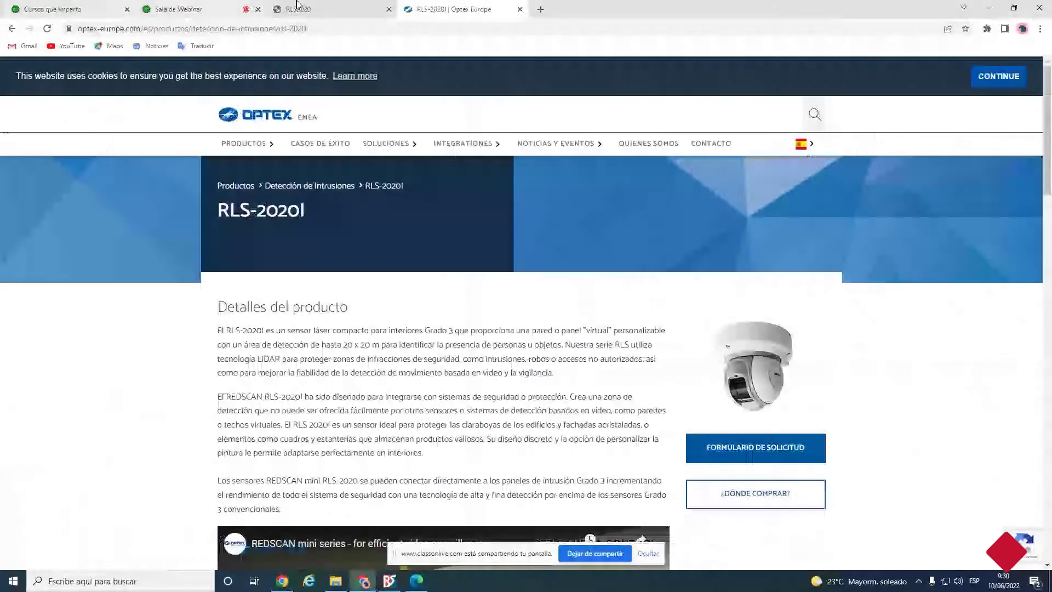
click(297, 8)
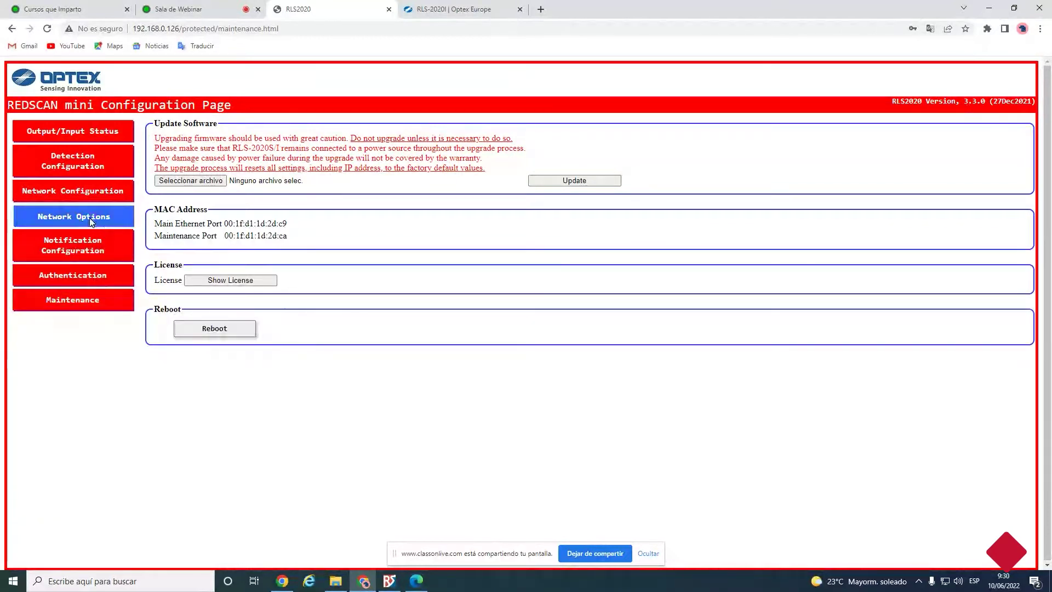
click(76, 198)
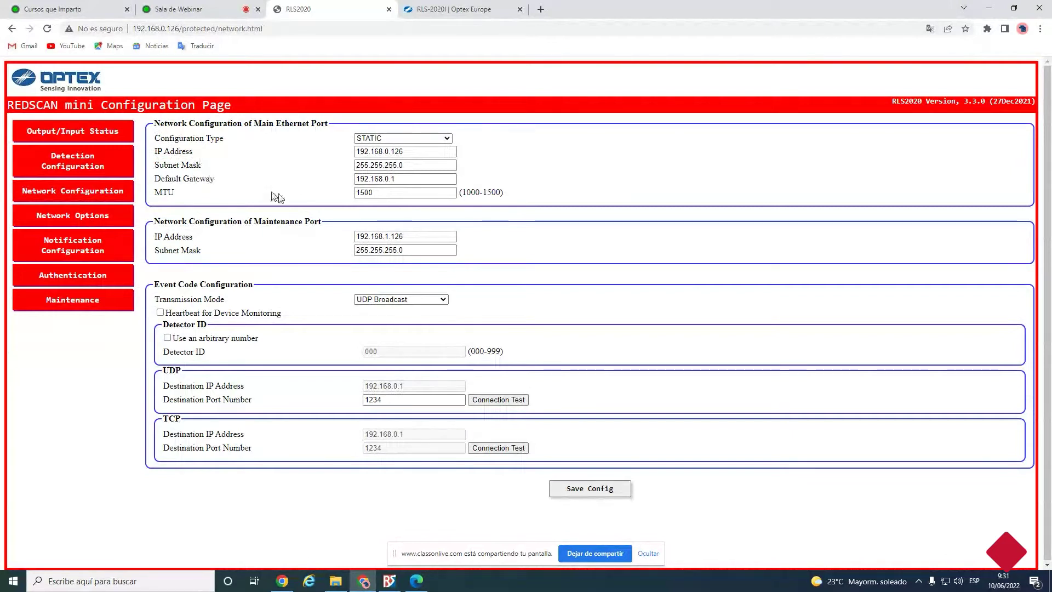
click(400, 139)
click(526, 144)
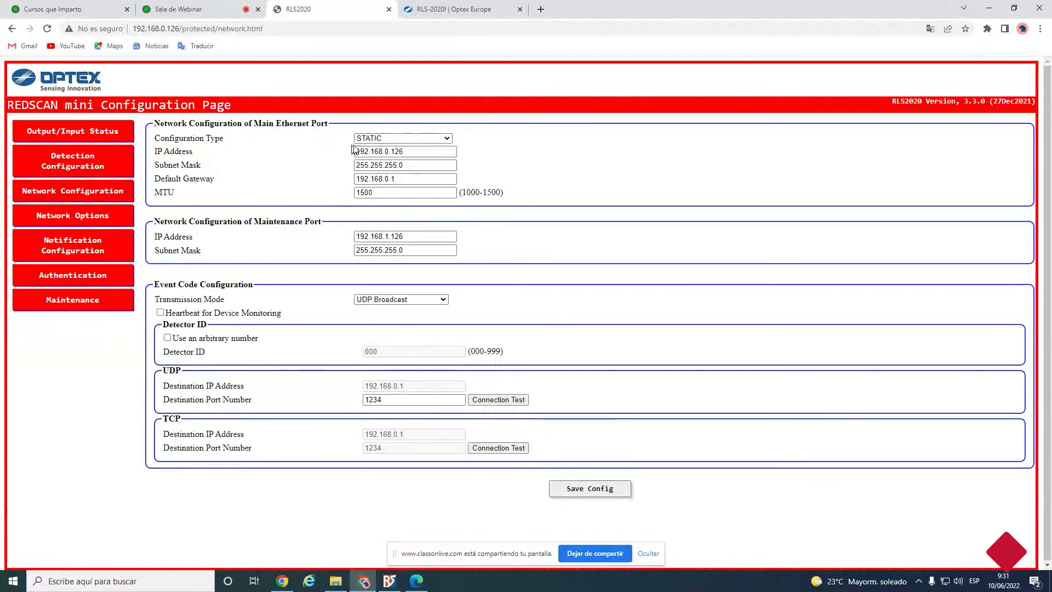
double_click(377, 152)
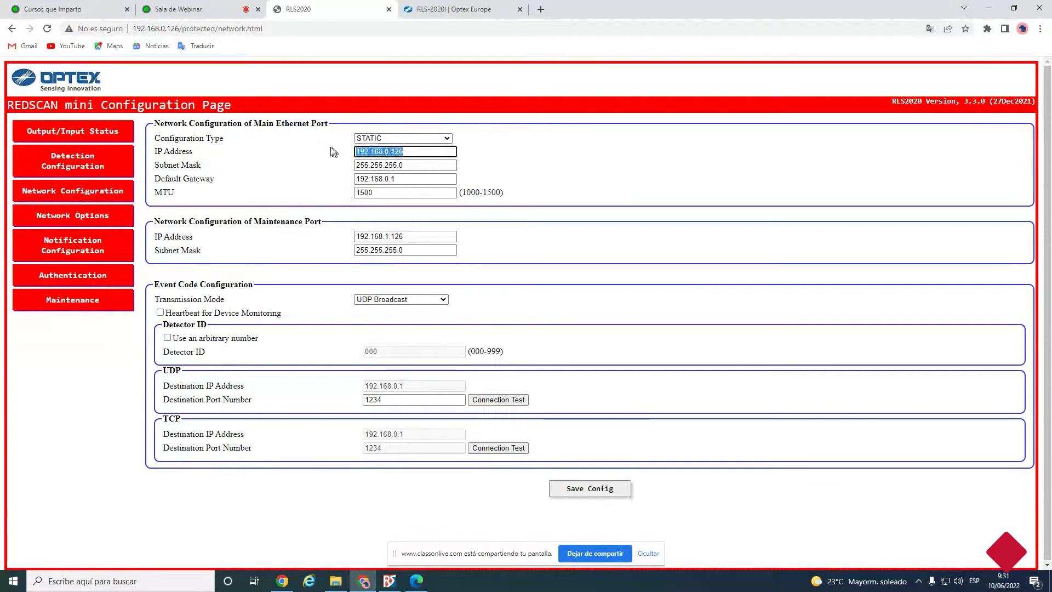
double_click(408, 178)
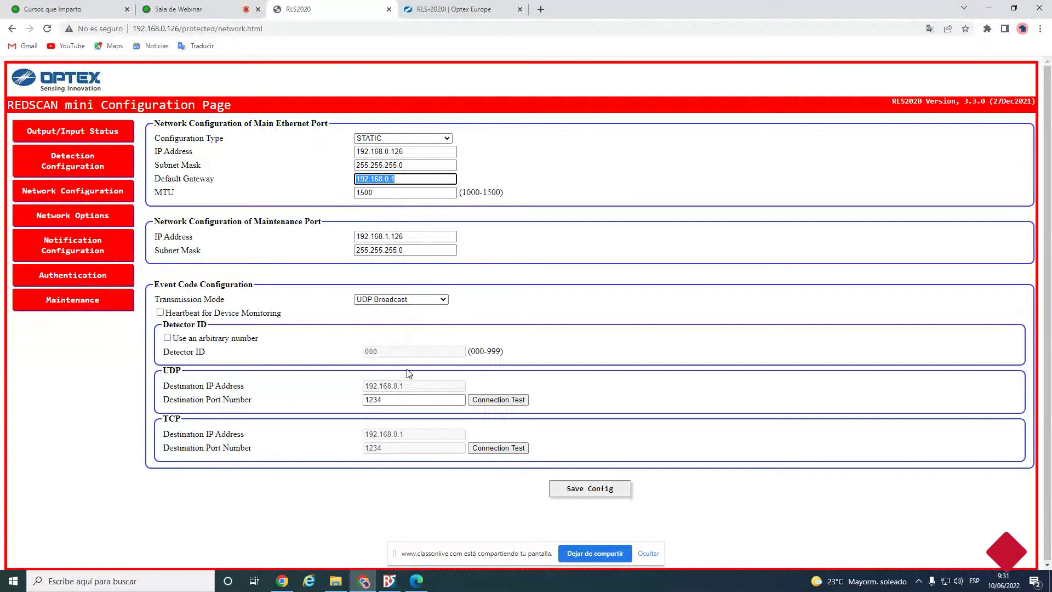
drag(409, 399, 301, 401)
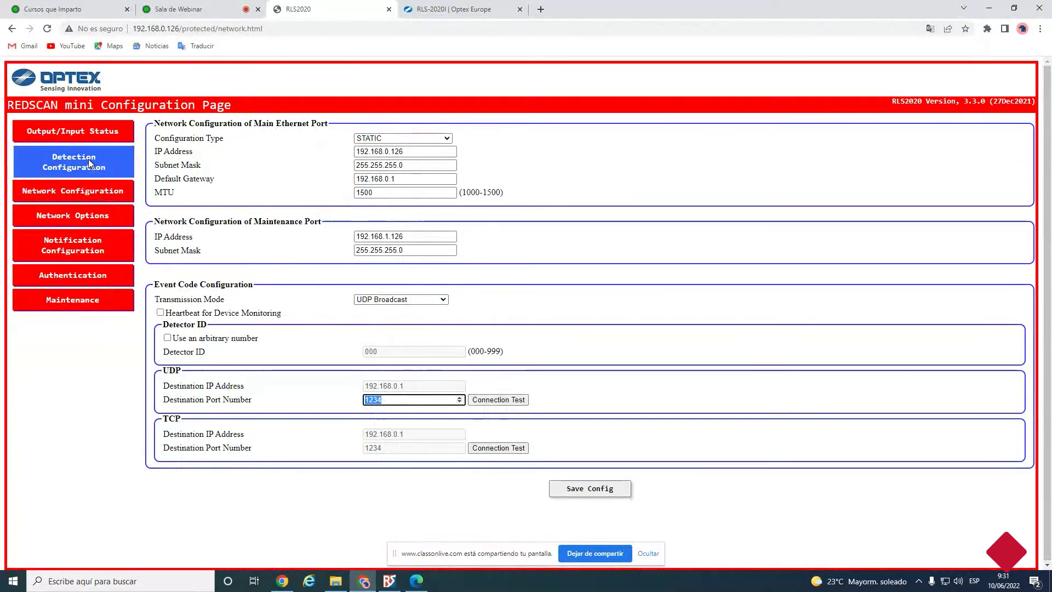
Step: View the output and input status, and examine the detection configuration with its available detection modes
click(89, 133)
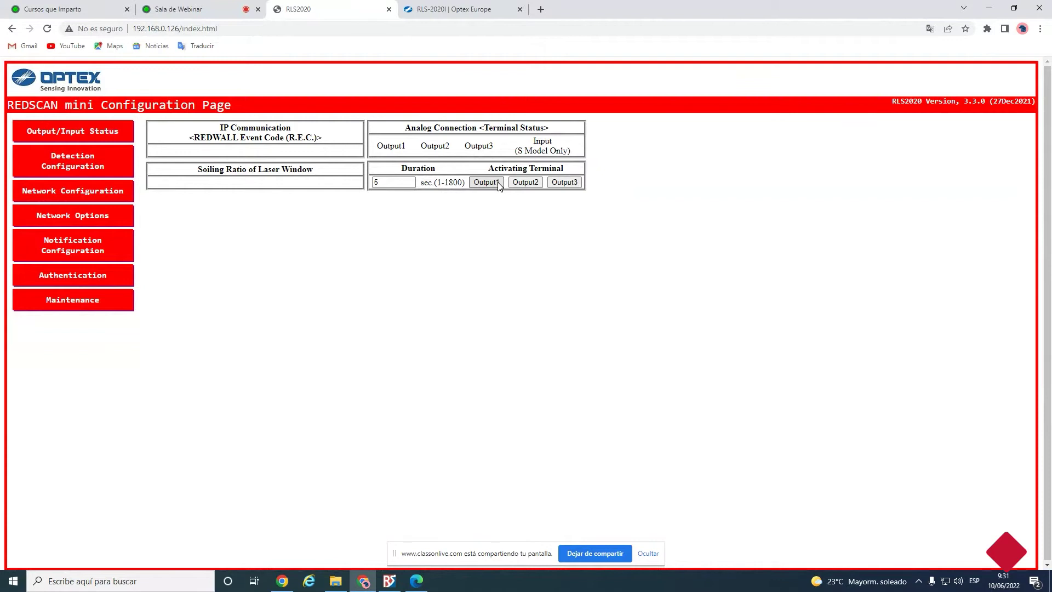
click(100, 163)
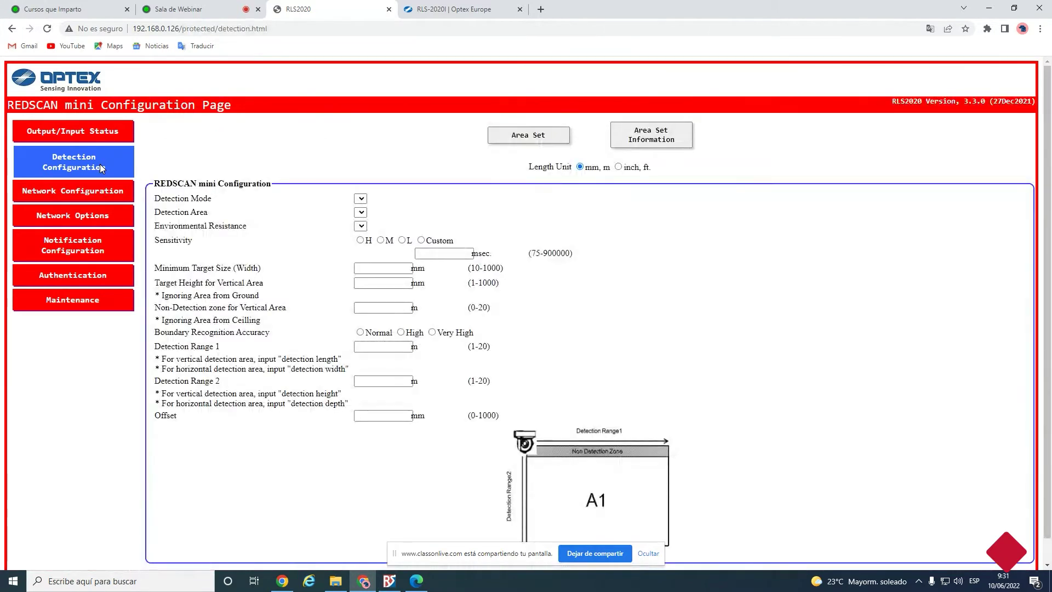
scroll(504, 373, down, 1)
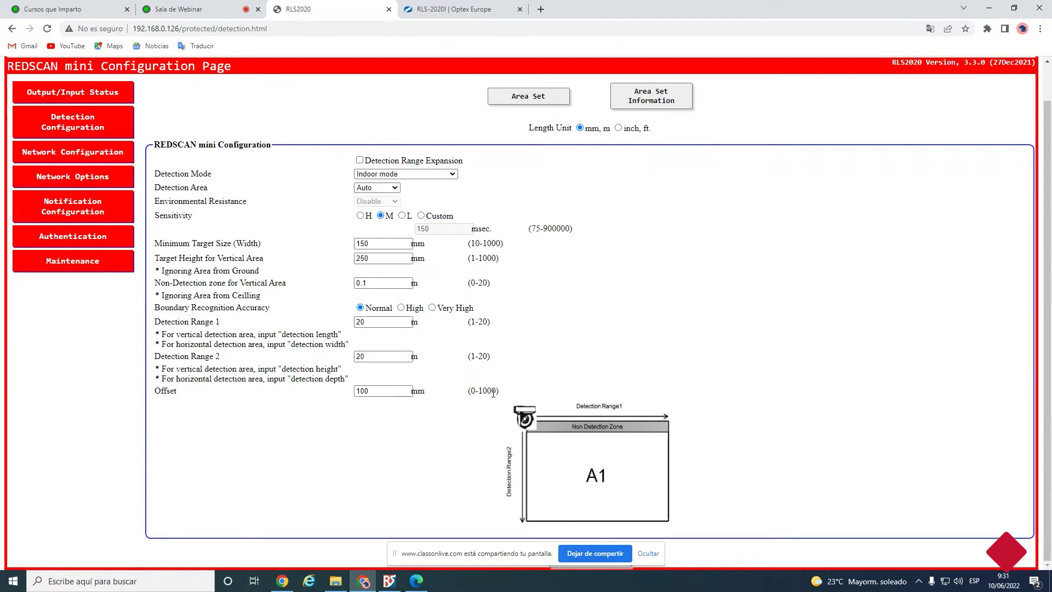
click(453, 173)
click(452, 173)
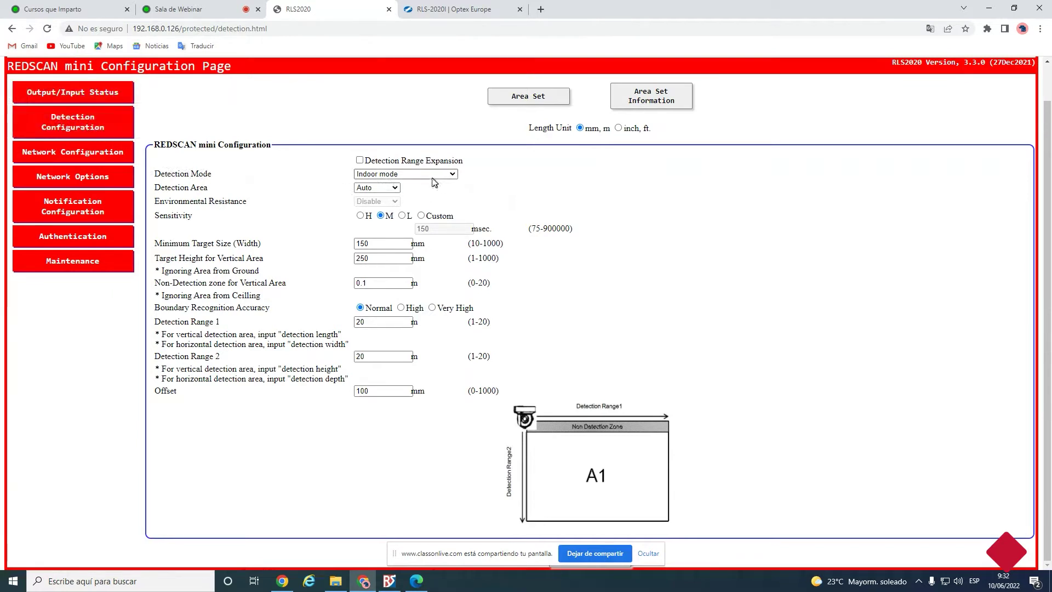
click(415, 174)
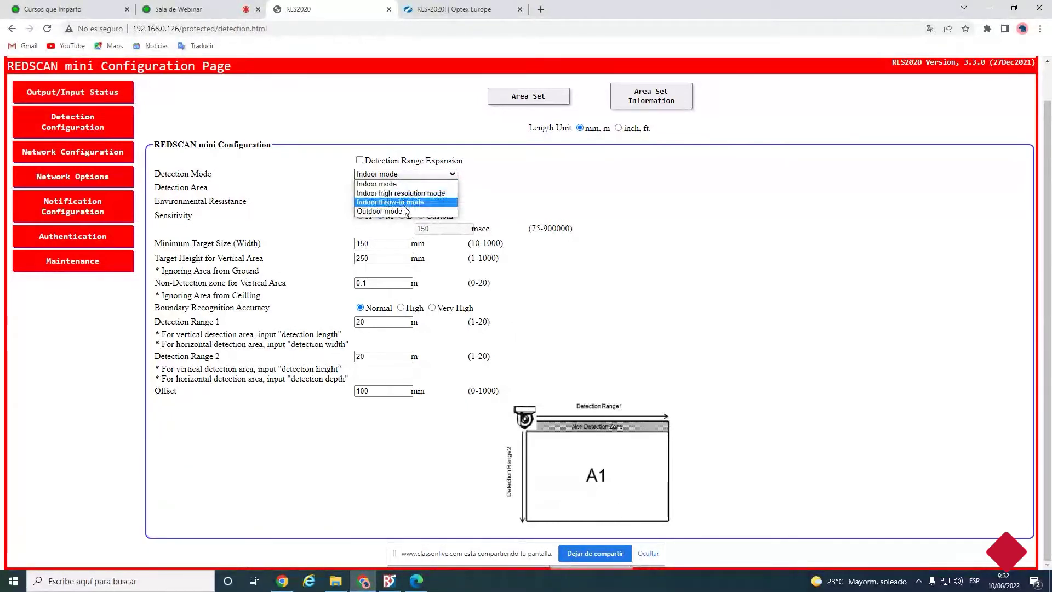
click(484, 206)
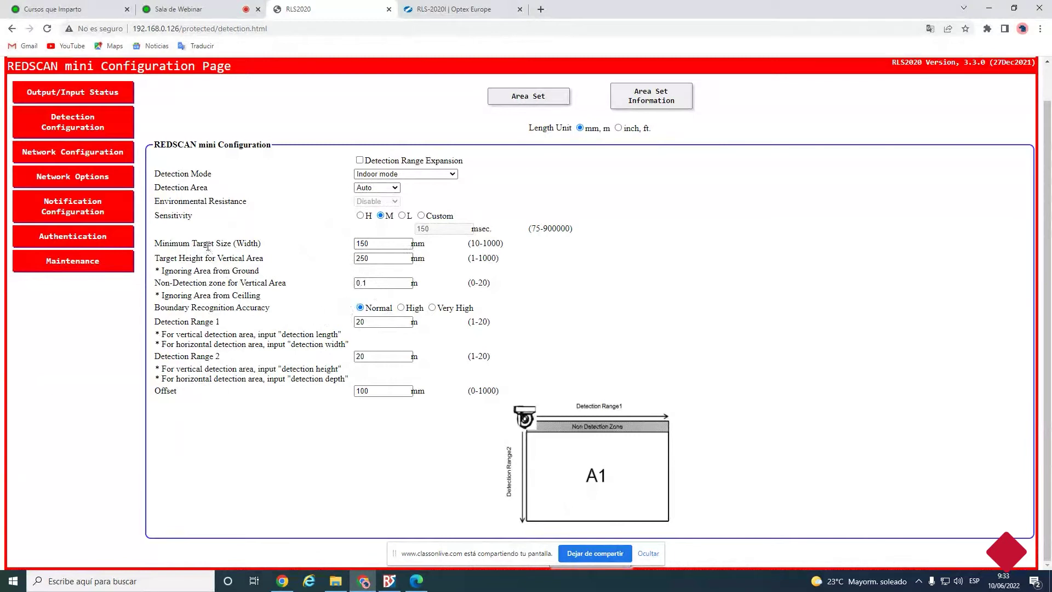
Step: Close REDSCAN Manager Advanced, move its desktop shortcut to a free spot beside the other icons, and relaunch the program from it
click(390, 581)
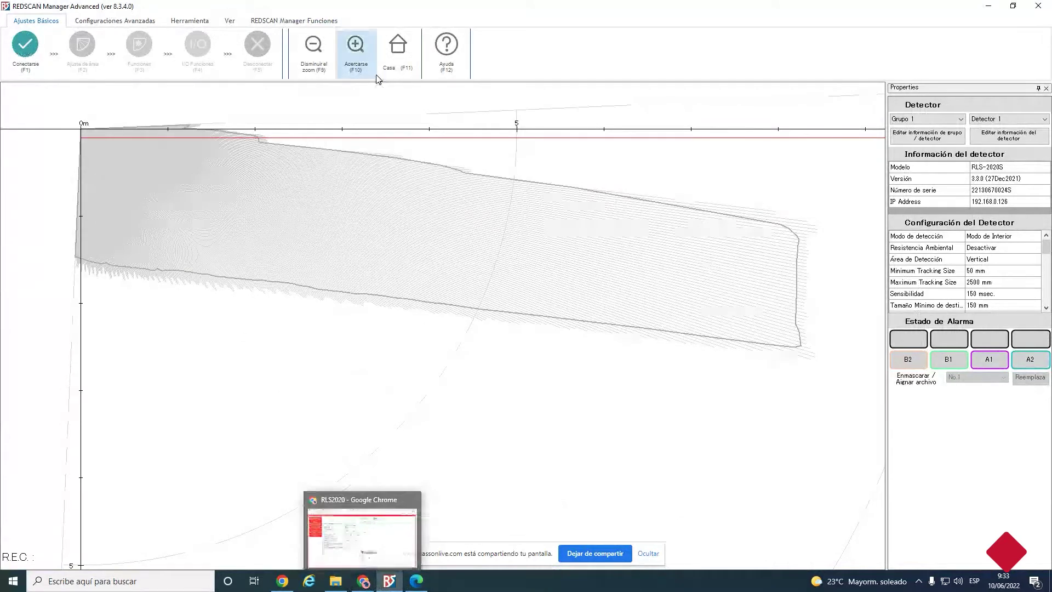
click(1038, 6)
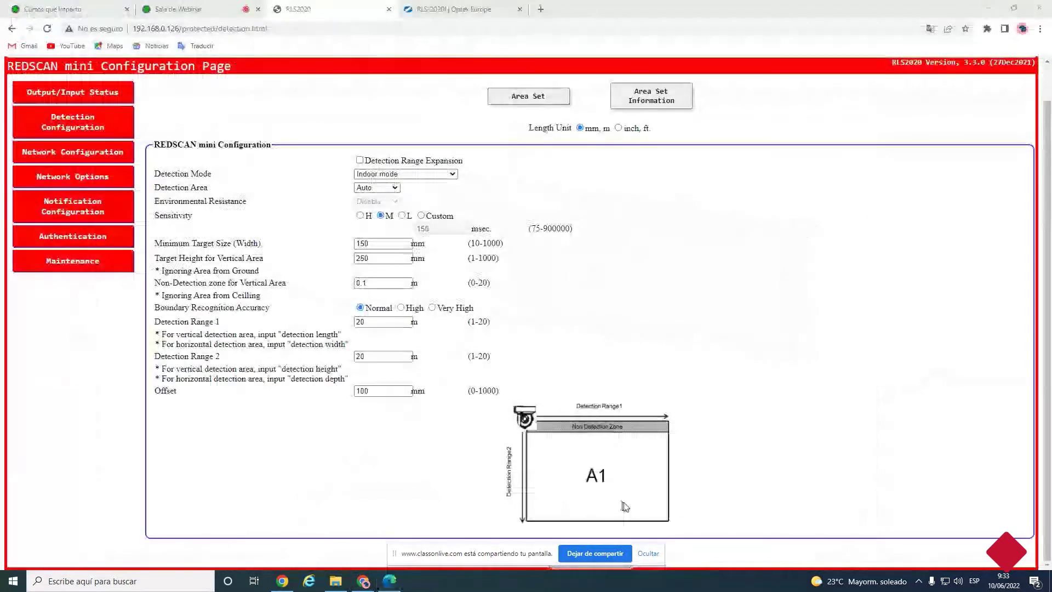
key(super+d)
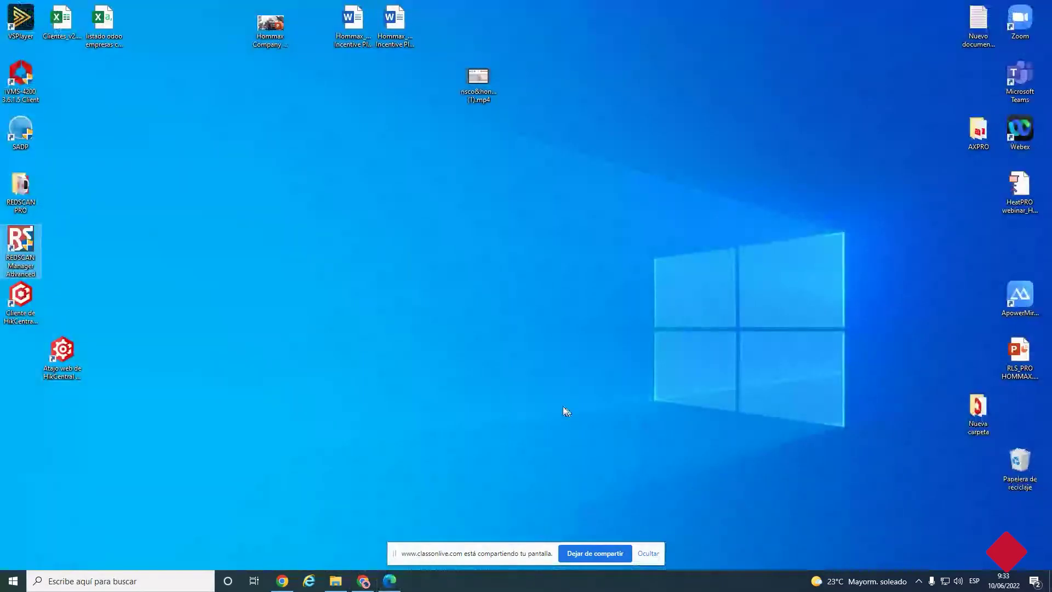
drag(14, 262, 97, 257)
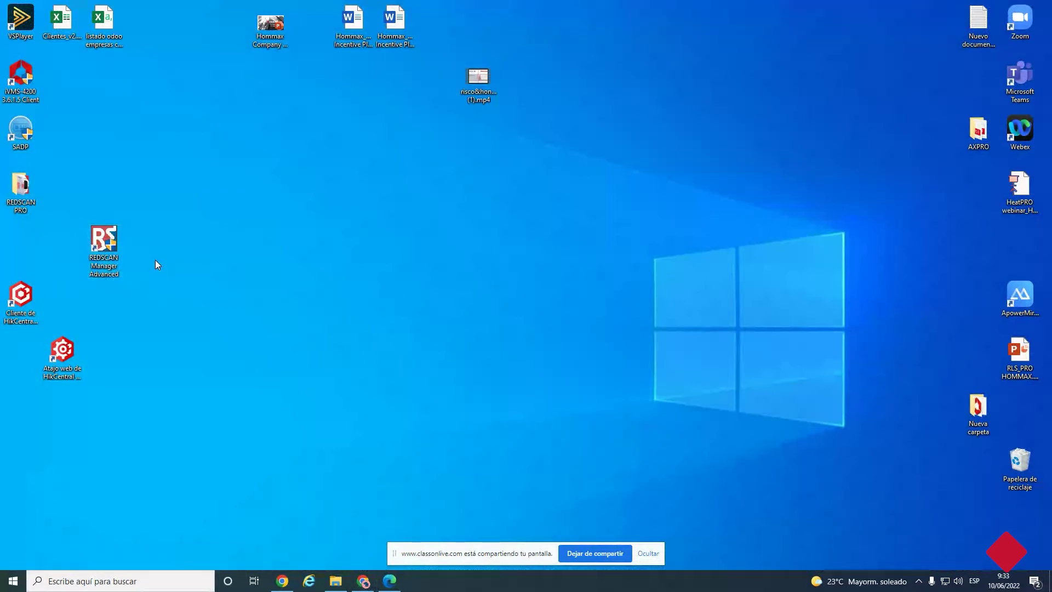
double_click(100, 268)
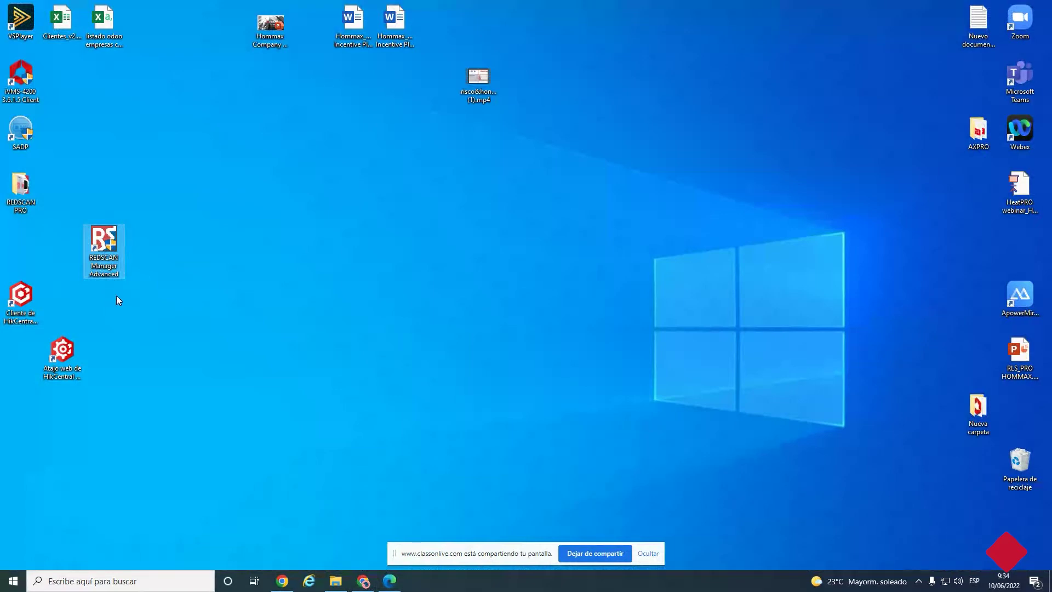
double_click(99, 260)
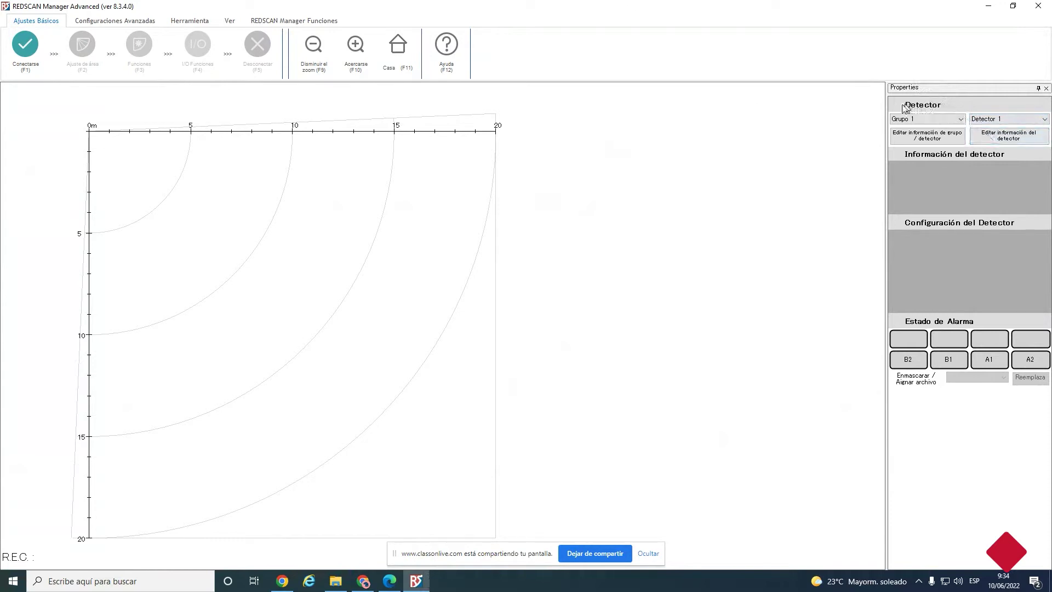
Step: Review Detector 1's information, including the model choices, IP address and R.E.C. reception port, and accept it with model RLS-2020
click(993, 119)
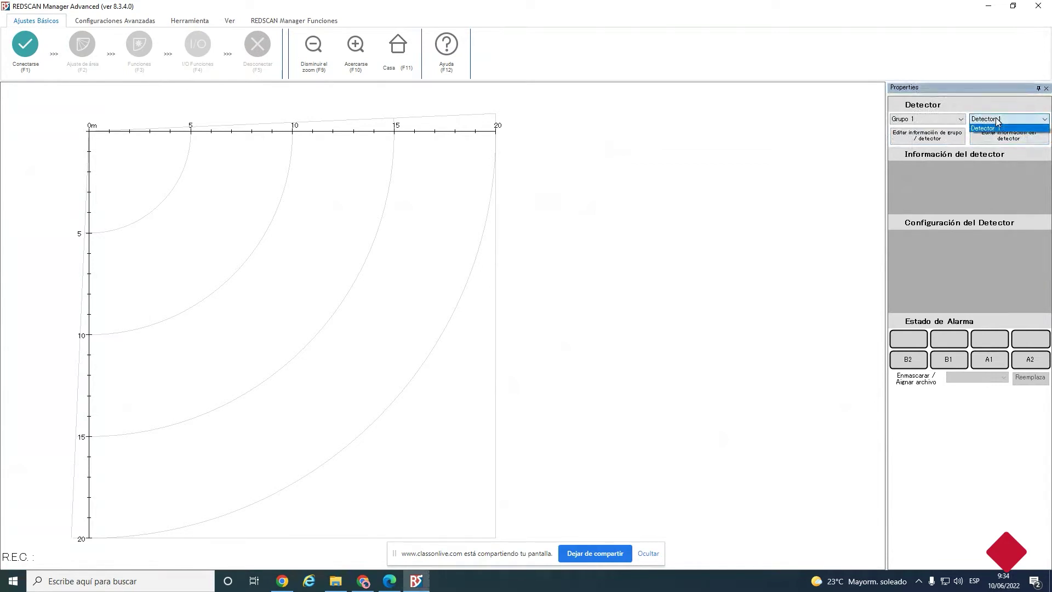
click(970, 103)
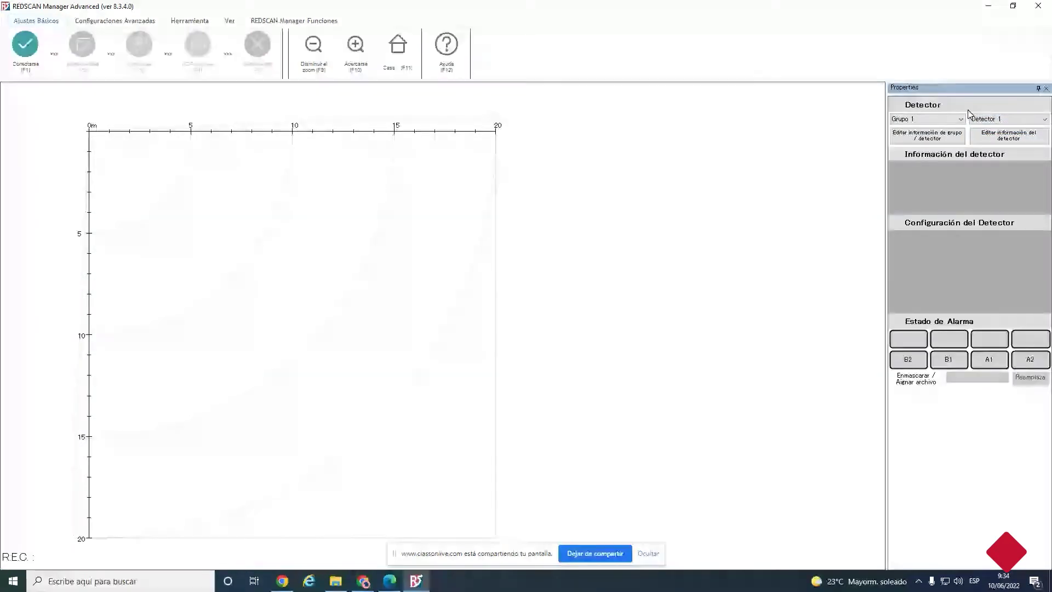
click(985, 139)
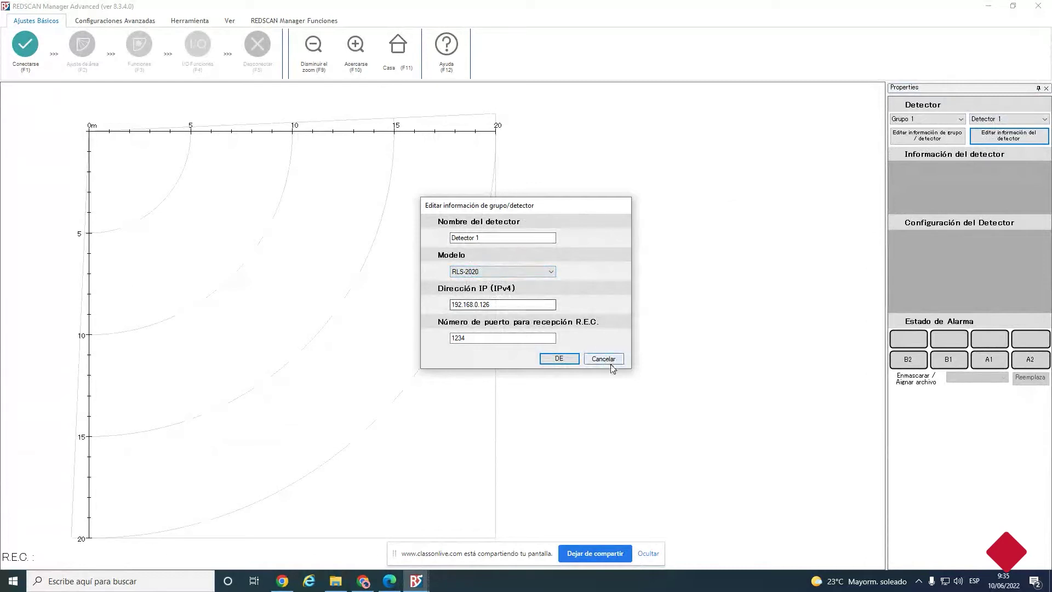
click(502, 272)
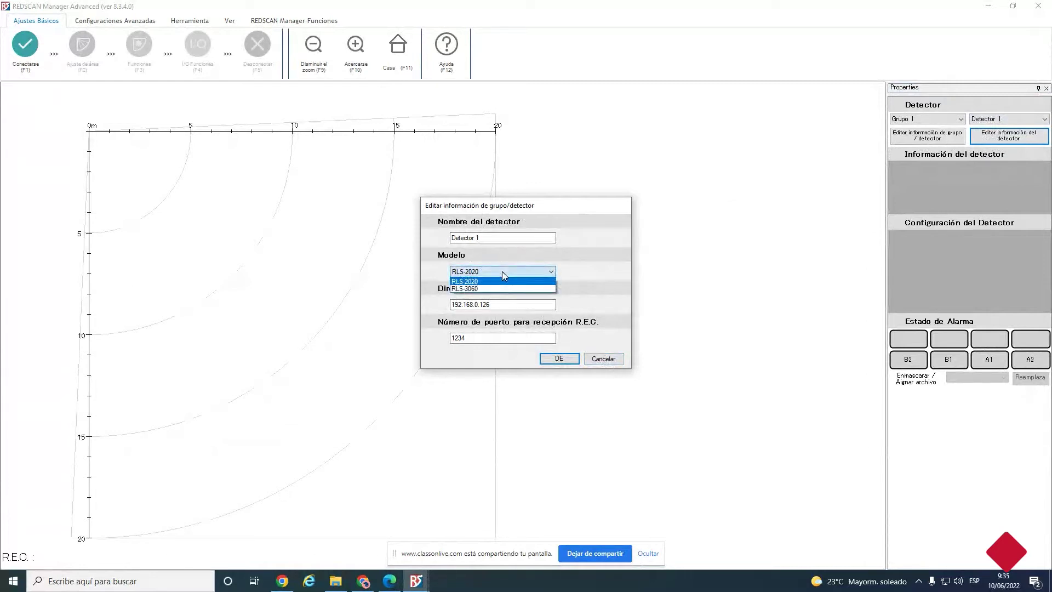
click(573, 270)
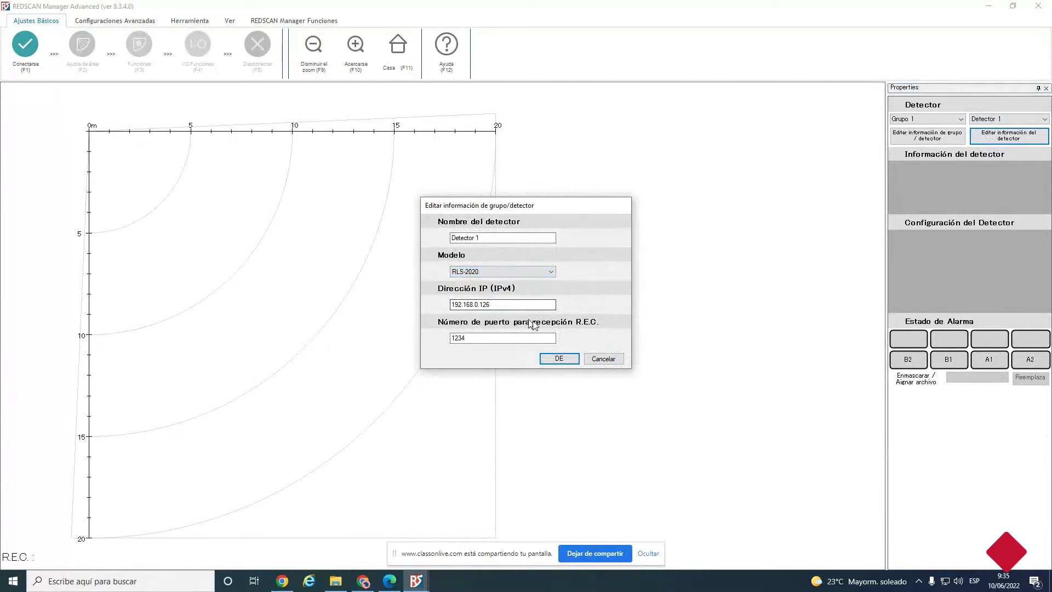
click(564, 360)
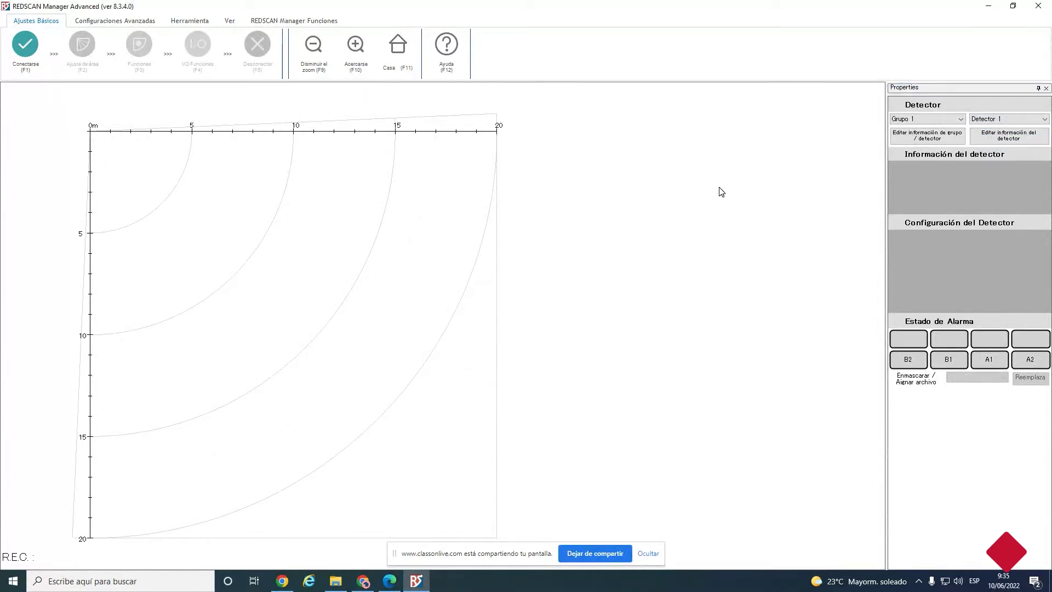